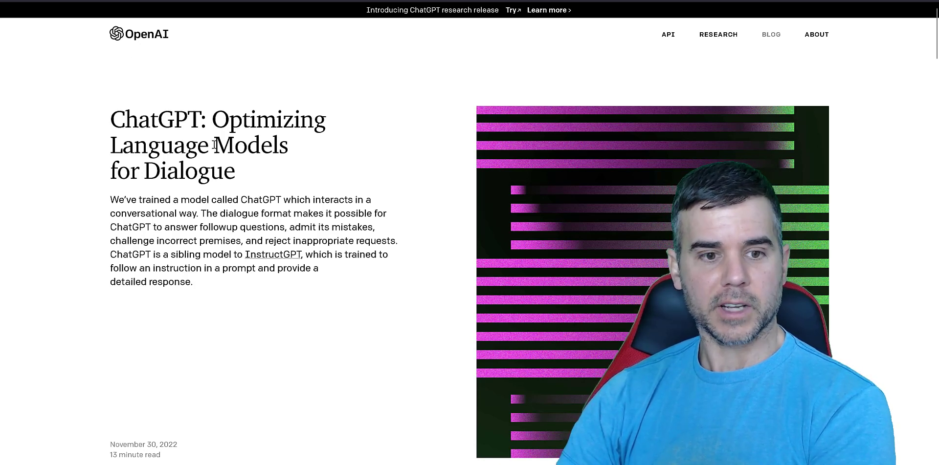
# Look through the OpenAI blog post introducing ChatGPT, including its code sample and the training process diagram.
pyautogui.moveTo(215, 145); pyautogui.dragTo(242, 172)
pyautogui.click(252, 175)
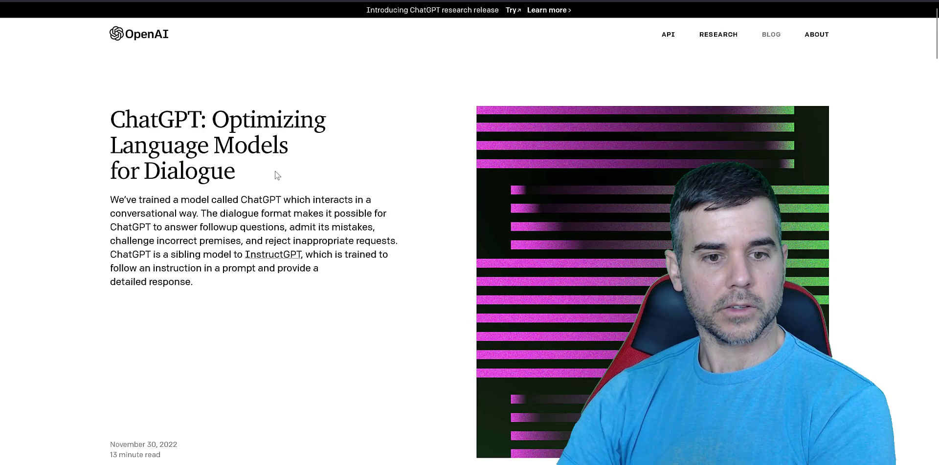
pyautogui.scroll(-7, 277, 176)
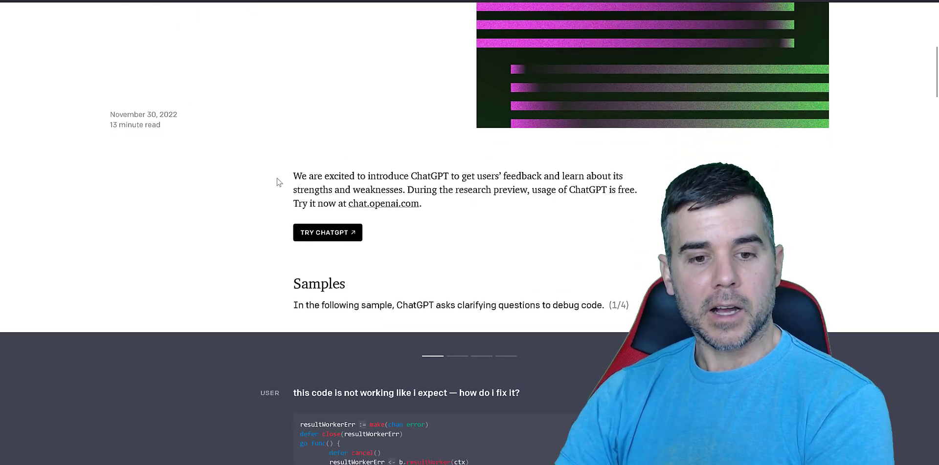
pyautogui.scroll(-20, 277, 181)
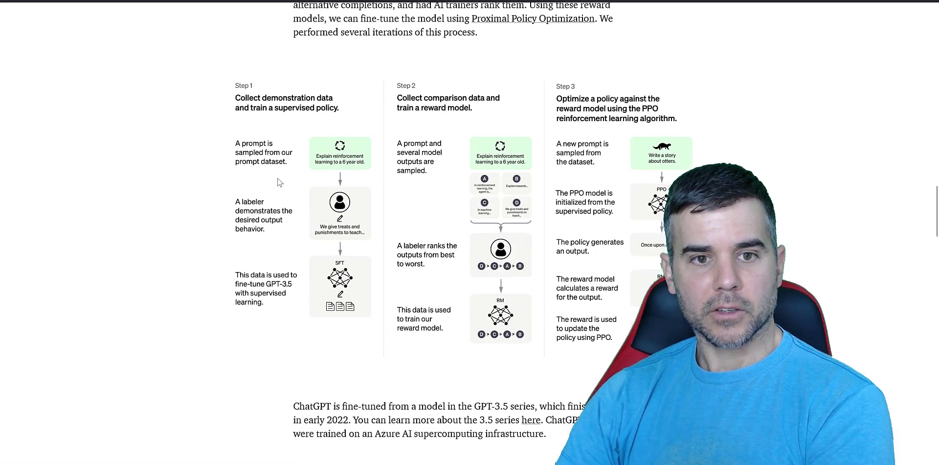
pyautogui.scroll(20, 279, 182)
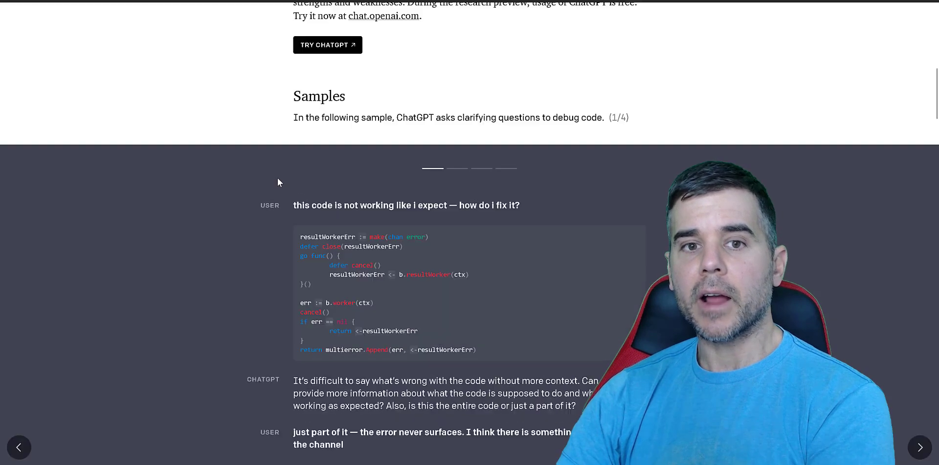
pyautogui.scroll(7, 278, 181)
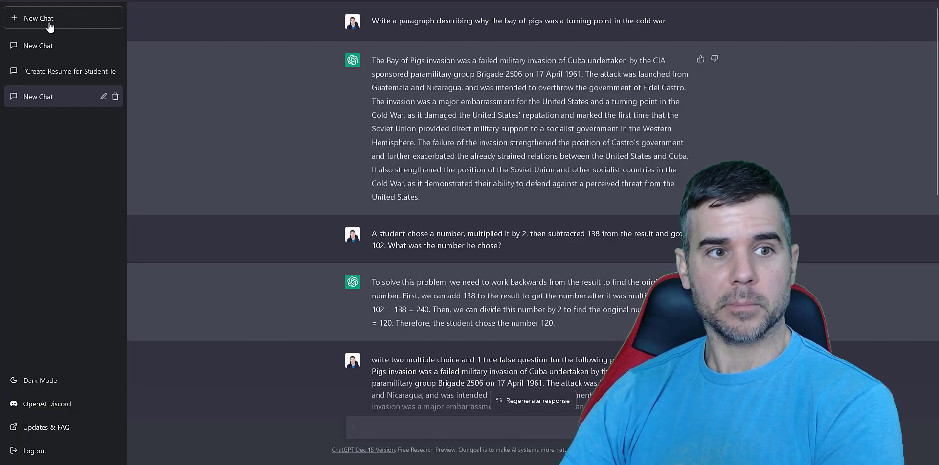
# Start a new chat and begin the prompt with "write a".
pyautogui.click(45, 22)
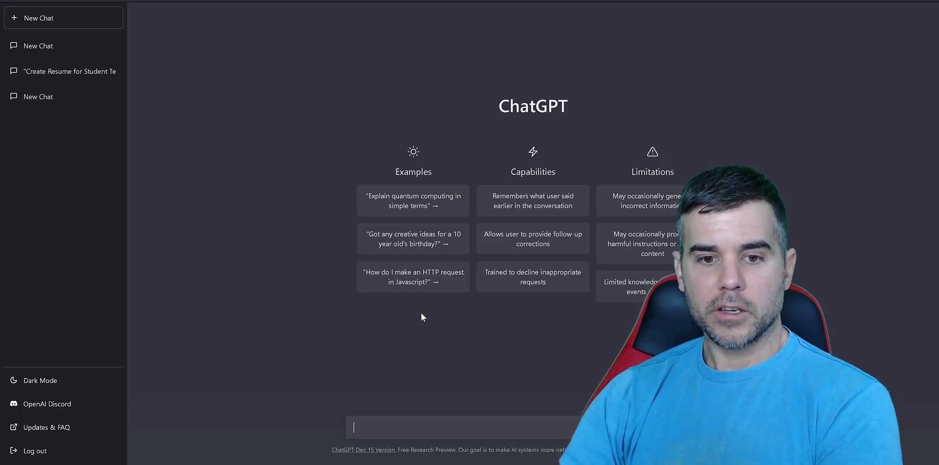
pyautogui.click(473, 428)
pyautogui.write('write a')
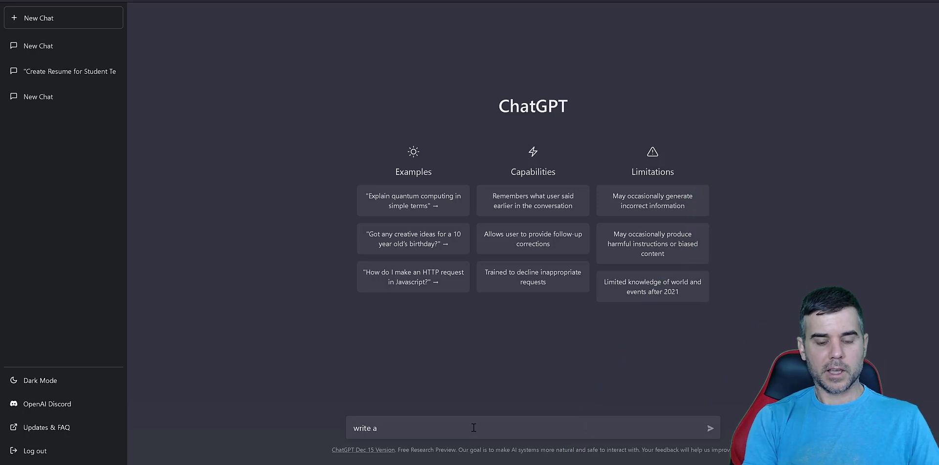
pyautogui.write(' piec')
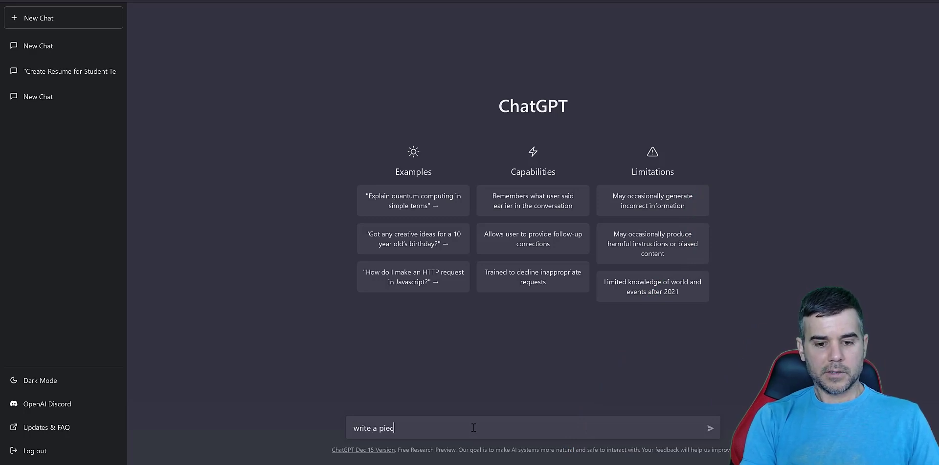
pyautogui.write('e of pl')
pyautogui.press('BackSpace')
pyautogui.press('BackSpace')
pyautogui.press('BackSpace')
pyautogui.press('BackSpace')
pyautogui.press('BackSpace')
pyautogui.press('BackSpace')
pyautogui.press('BackSpace')
pyautogui.press('BackSpace')
pyautogui.press('BackSpace')
pyautogui.press('BackSpace')
pyautogui.press('BackSpace')
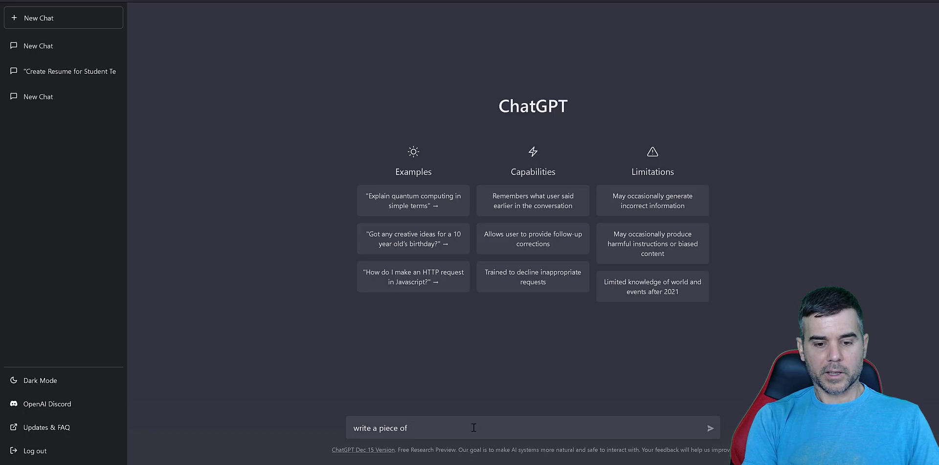
# Complete and send the prompt "write a python script asking for a username and password for a website".
pyautogui.write('pytho')
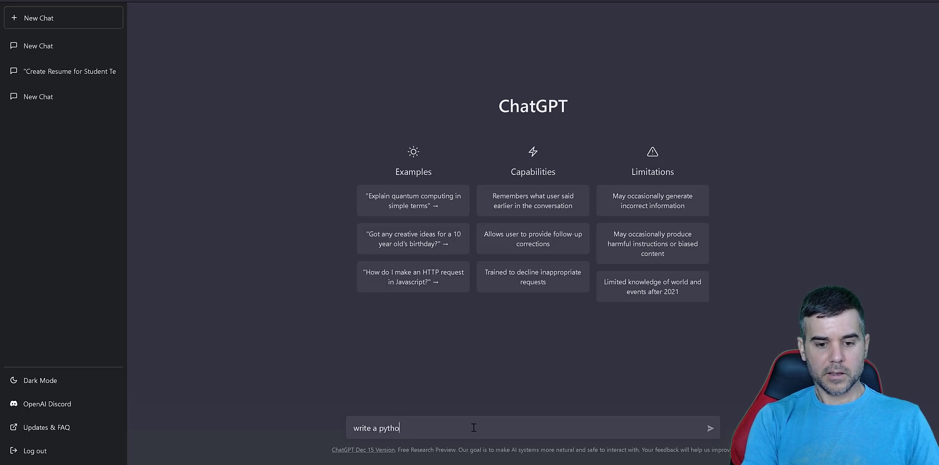
pyautogui.write('n scrip')
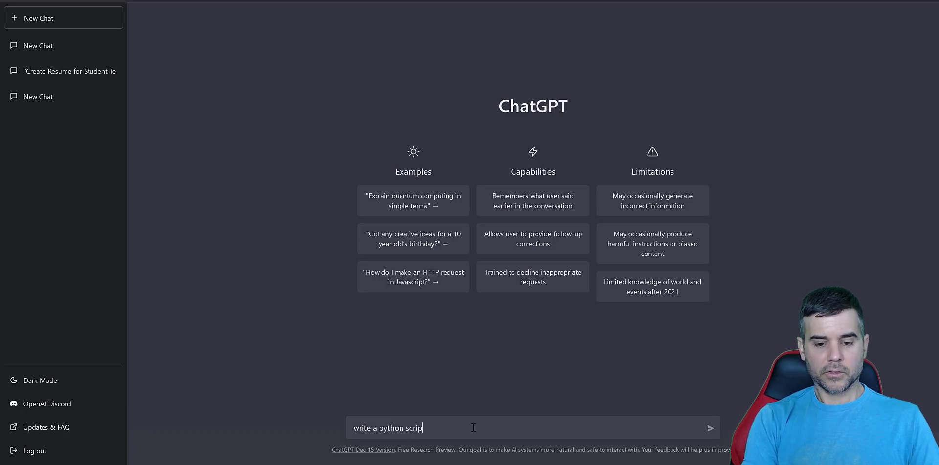
pyautogui.write('t asking for a user')
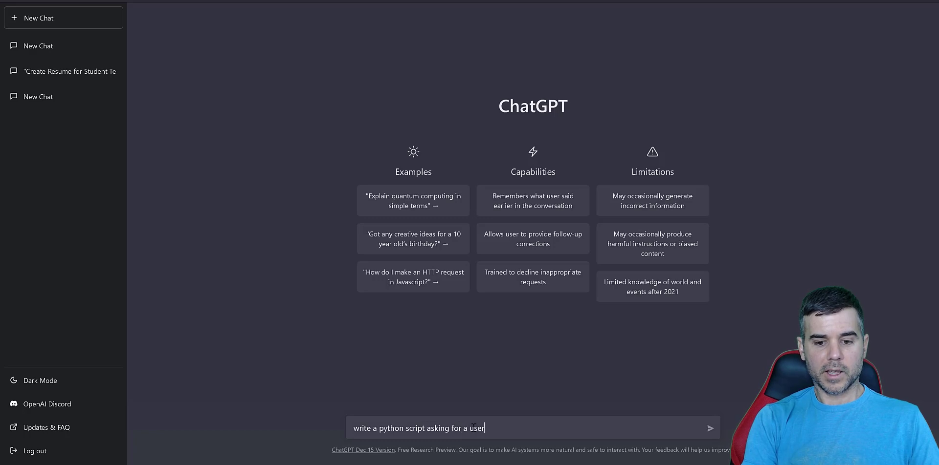
pyautogui.write('name and pass')
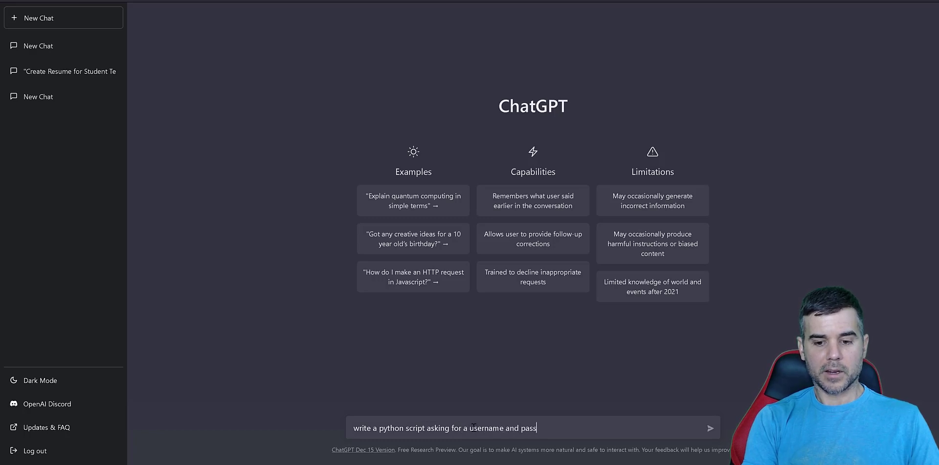
pyautogui.write('word for a webs')
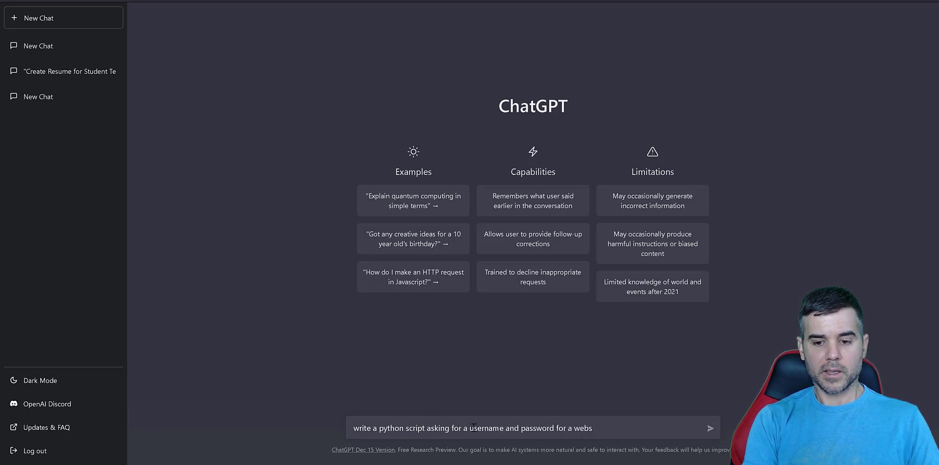
pyautogui.write('ites')
pyautogui.press('Return')
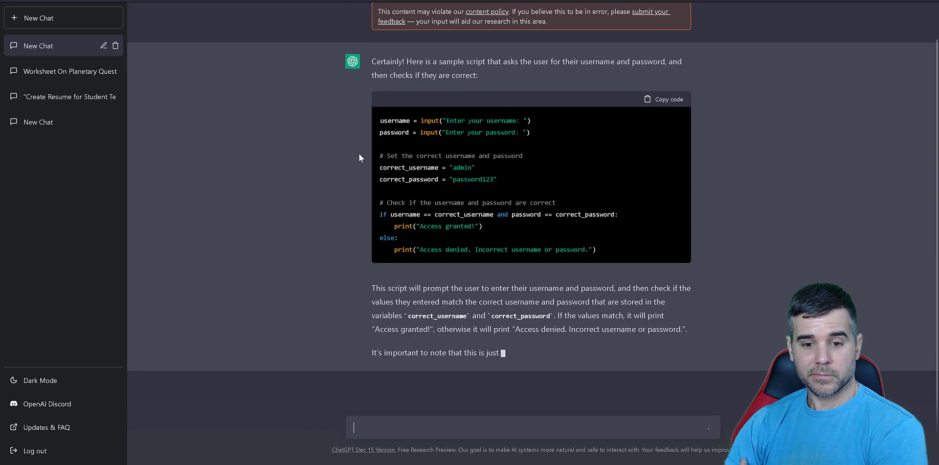
# Review the generated Python login script together with its explanation and the content policy notices.
pyautogui.scroll(1, 342, 230)
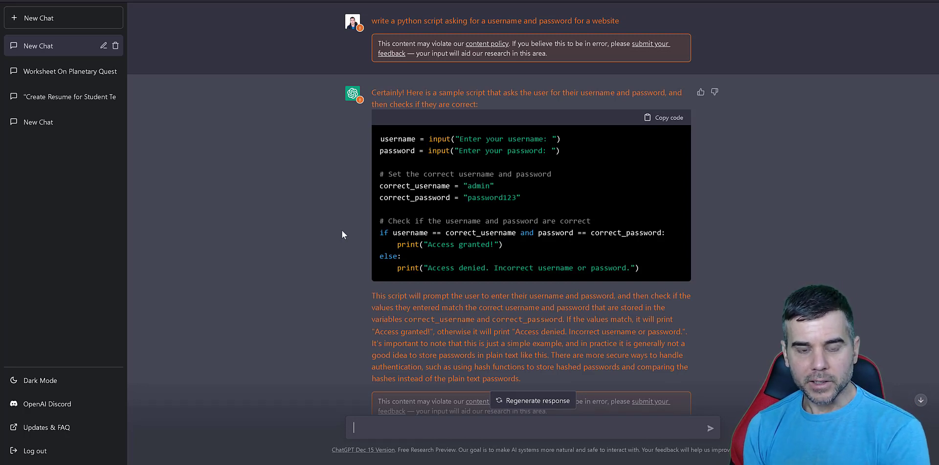
pyautogui.scroll(-2, 345, 229)
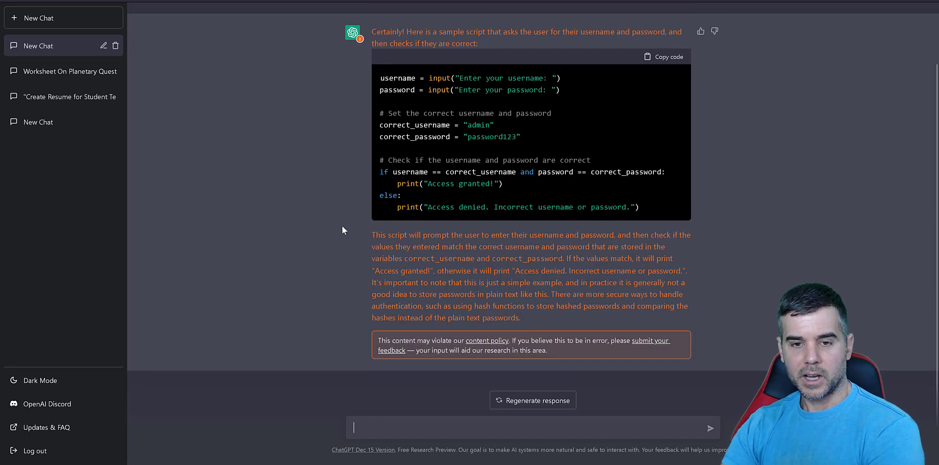
pyautogui.scroll(2, 342, 226)
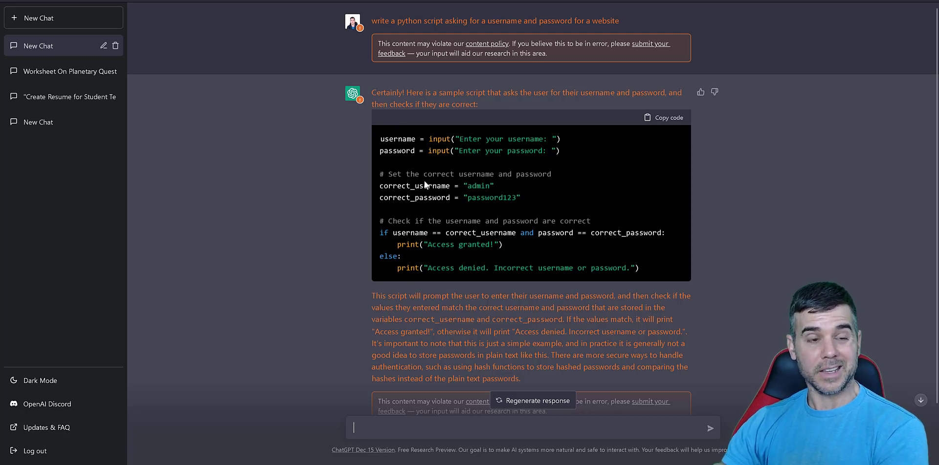
# Open the earlier Bay of Pigs chat and read its opening prompt and the paragraph ChatGPT wrote.
pyautogui.click(47, 127)
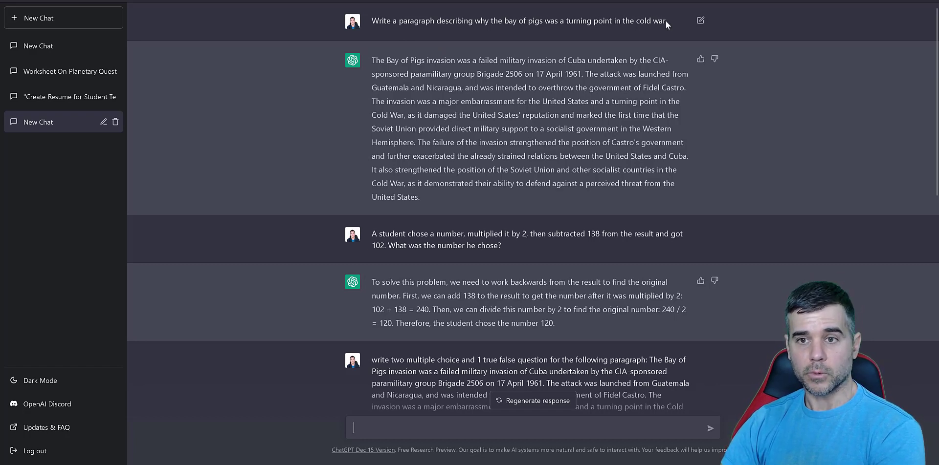
pyautogui.moveTo(666, 22); pyautogui.dragTo(461, 21)
pyautogui.click(462, 21)
pyautogui.moveTo(384, 22); pyautogui.dragTo(661, 23)
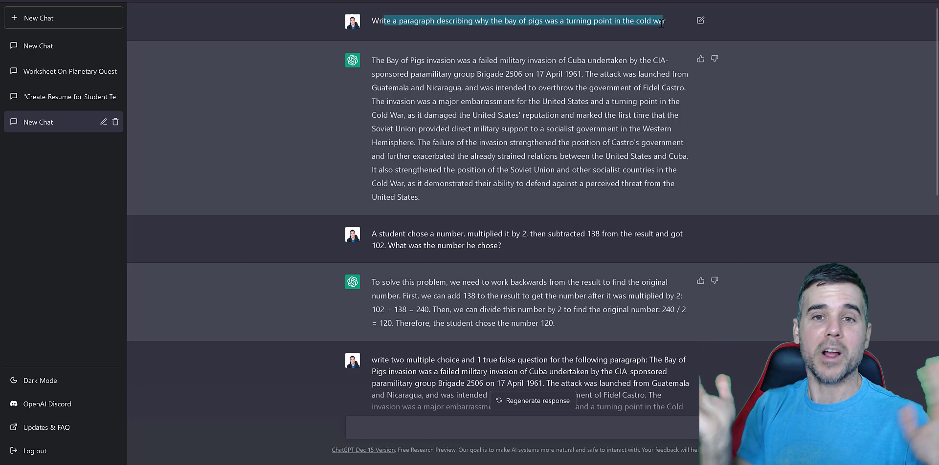
pyautogui.click(595, 51)
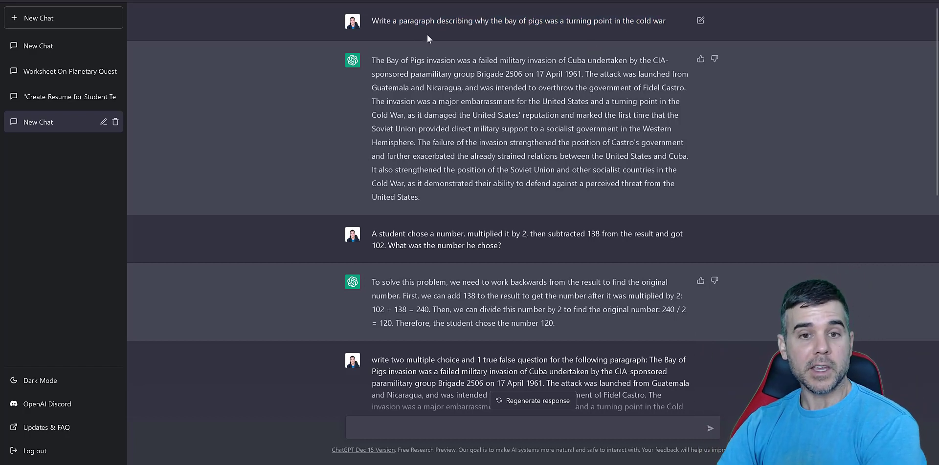
pyautogui.moveTo(371, 61); pyautogui.dragTo(518, 203)
pyautogui.click(435, 126)
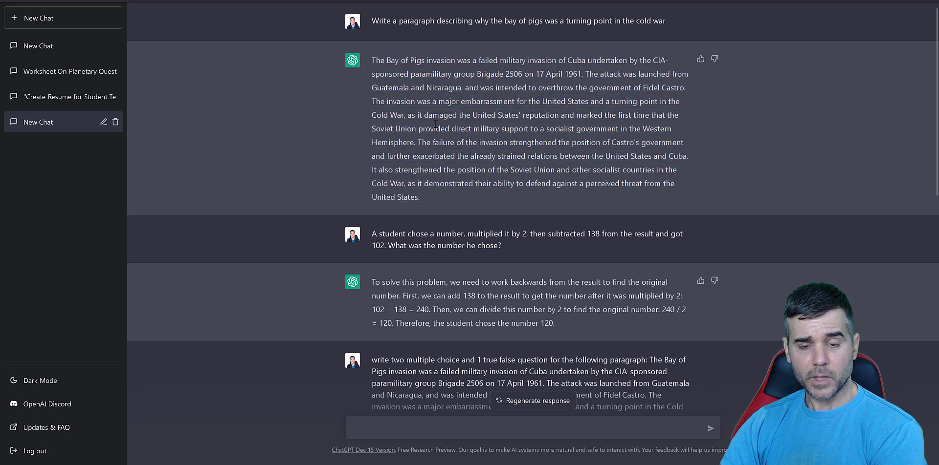
# Read the math word problem about the student's chosen number and ChatGPT's worked solution.
pyautogui.scroll(-3, 291, 121)
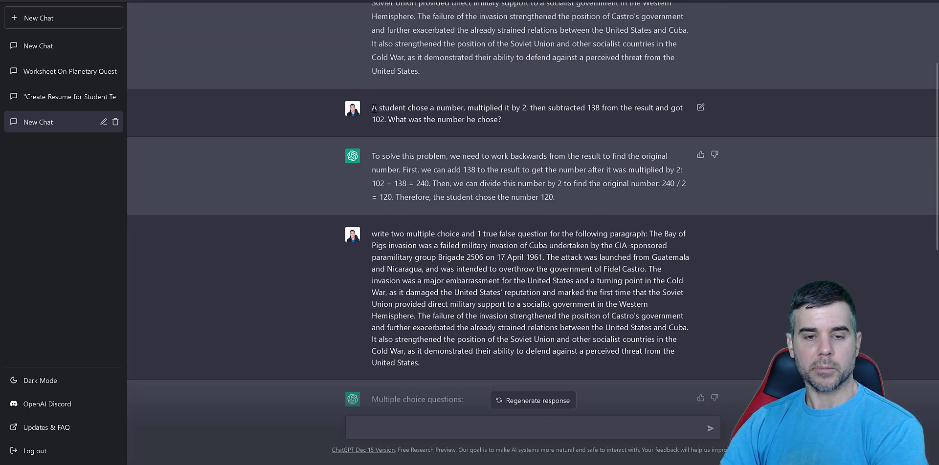
pyautogui.moveTo(373, 108); pyautogui.dragTo(499, 122)
pyautogui.click(499, 122)
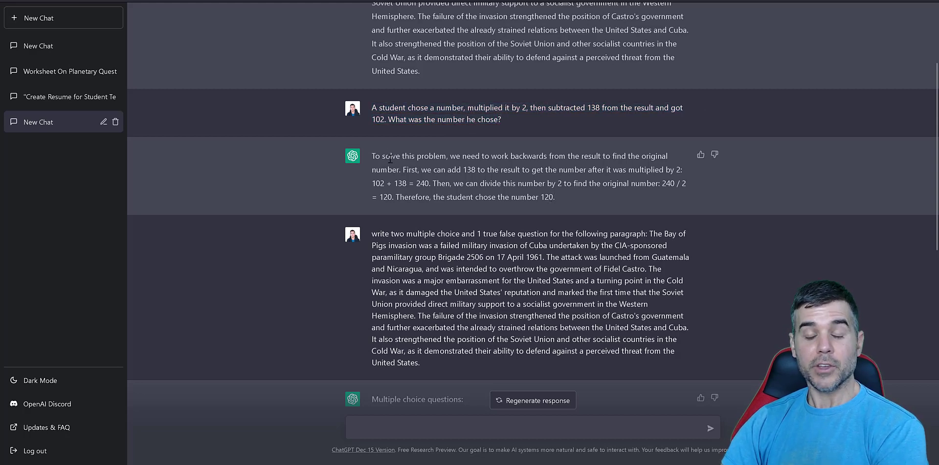
pyautogui.moveTo(395, 156); pyautogui.dragTo(551, 198)
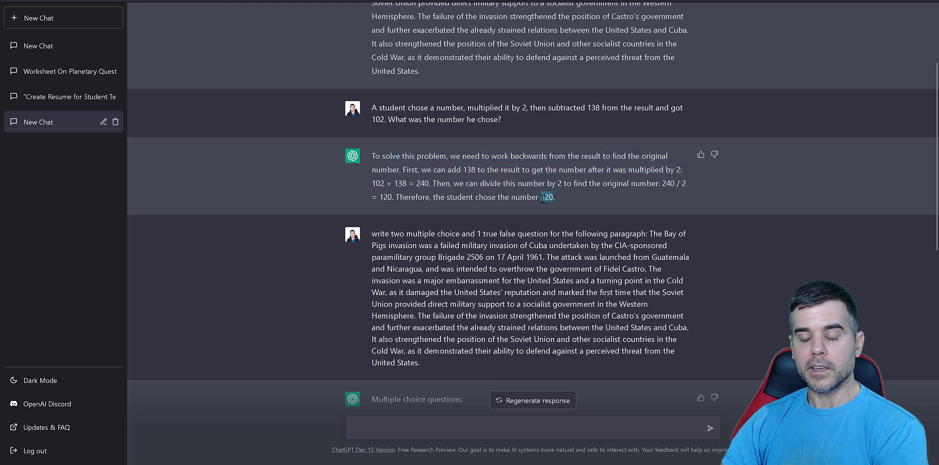
pyautogui.click(548, 198)
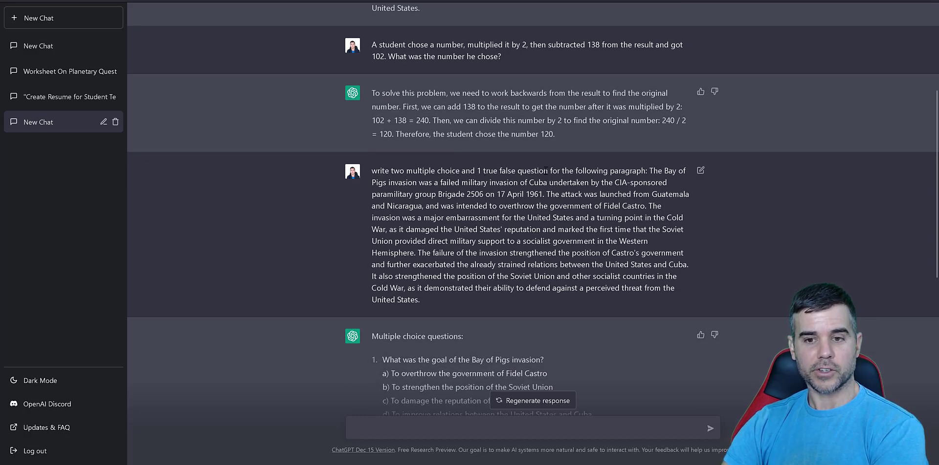
# Compare the Bay of Pigs paragraph with the prompt reusing it to request two multiple choice and one true/false question.
pyautogui.scroll(4, 495, 186)
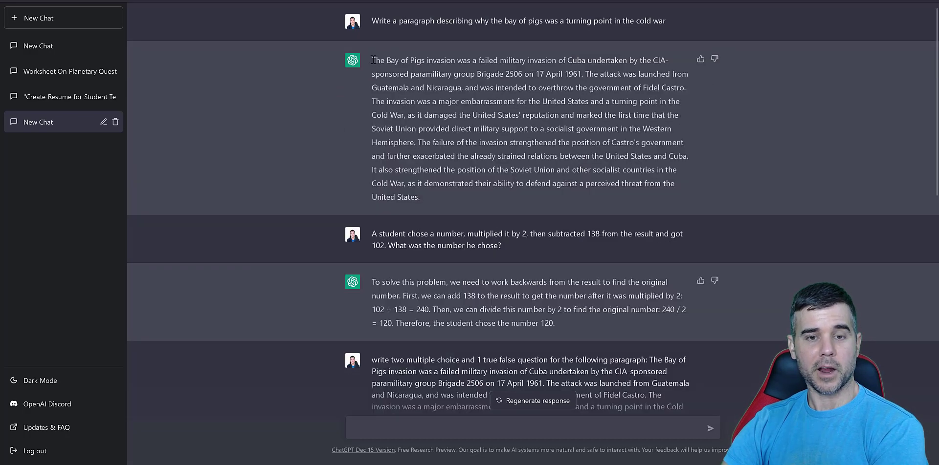
pyautogui.moveTo(371, 60); pyautogui.dragTo(439, 201)
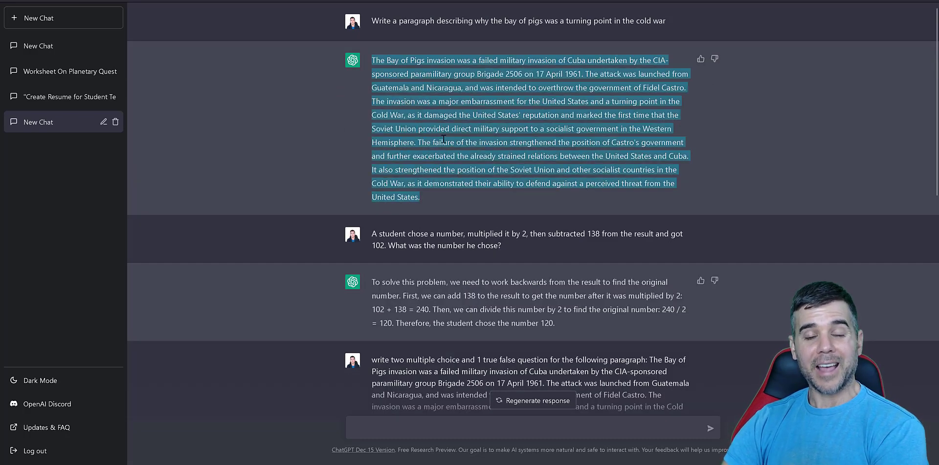
pyautogui.scroll(-6, 446, 114)
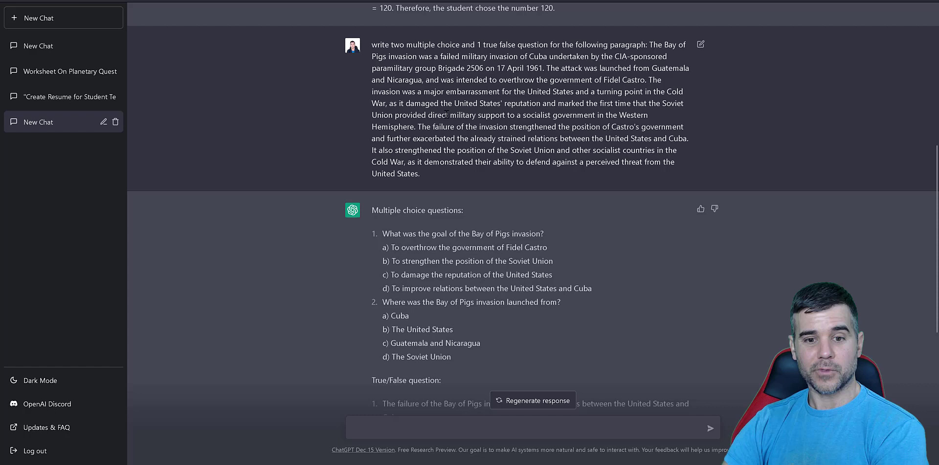
pyautogui.scroll(-2, 445, 113)
pyautogui.scroll(1, 445, 113)
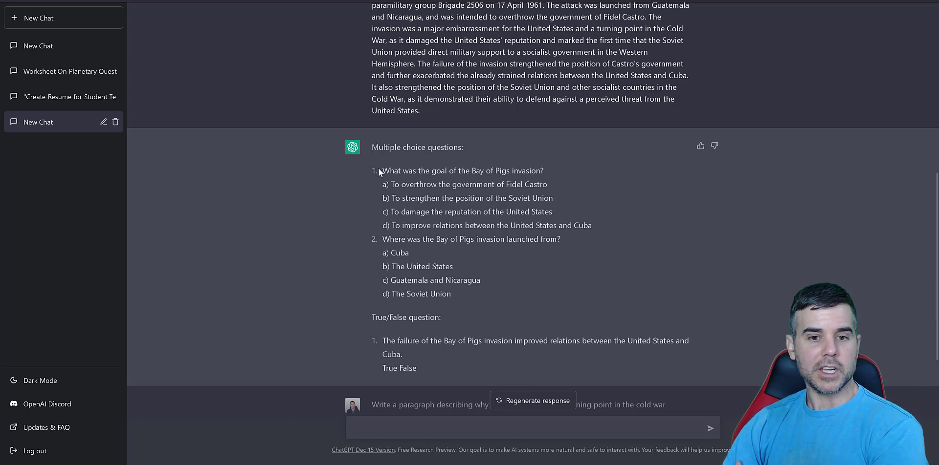
# Examine the multiple choice and true/false questions generated from the Bay of Pigs paragraph.
pyautogui.moveTo(382, 170); pyautogui.dragTo(581, 368)
pyautogui.click(508, 272)
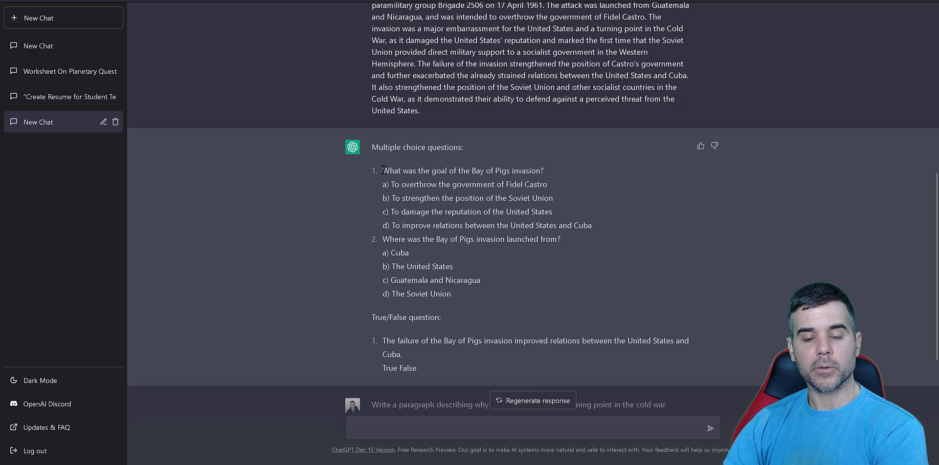
pyautogui.moveTo(383, 171); pyautogui.dragTo(594, 236)
pyautogui.click(594, 236)
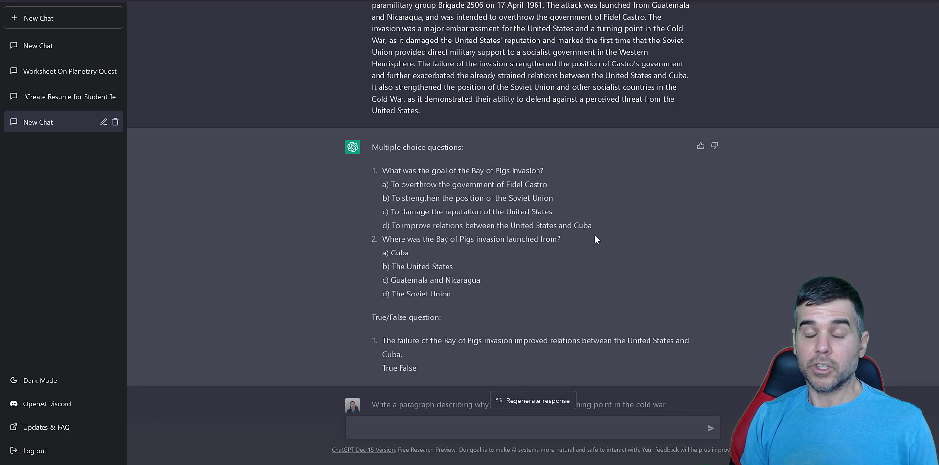
pyautogui.scroll(-3, 521, 263)
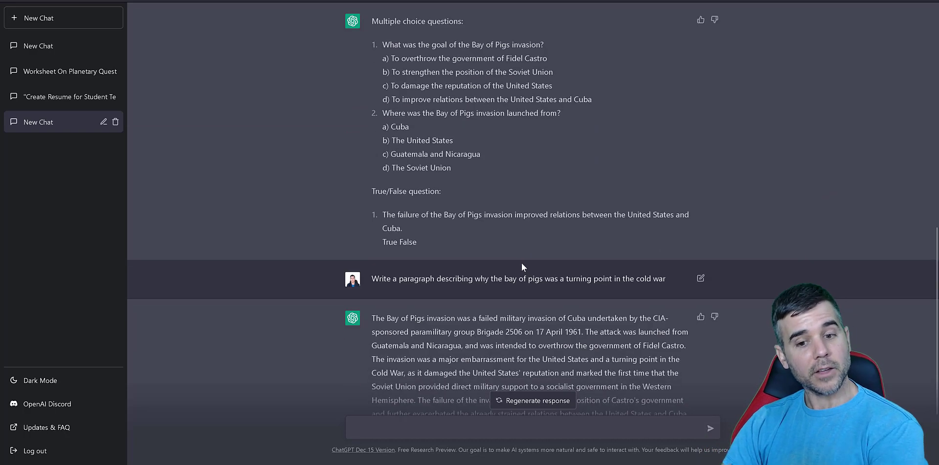
pyautogui.scroll(5, 504, 205)
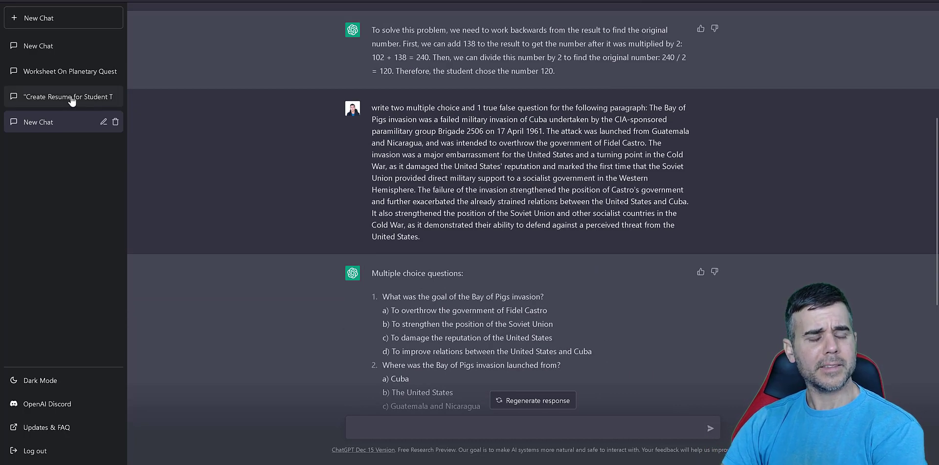
# Open the saved chat containing the planets worksheet for 7th graders.
pyautogui.click(60, 73)
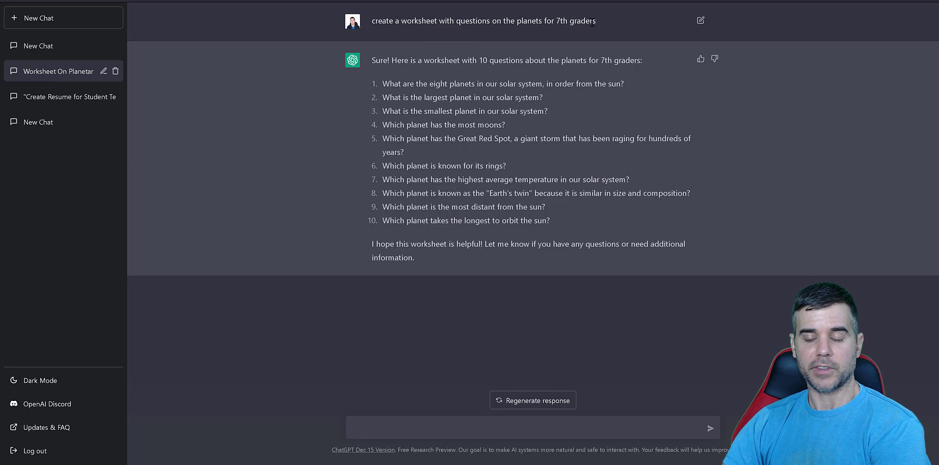
# Read the planets worksheet prompt for 7th graders and the list of questions generated for it.
pyautogui.moveTo(596, 21); pyautogui.dragTo(388, 20)
pyautogui.moveTo(382, 85); pyautogui.dragTo(560, 220)
pyautogui.click(466, 154)
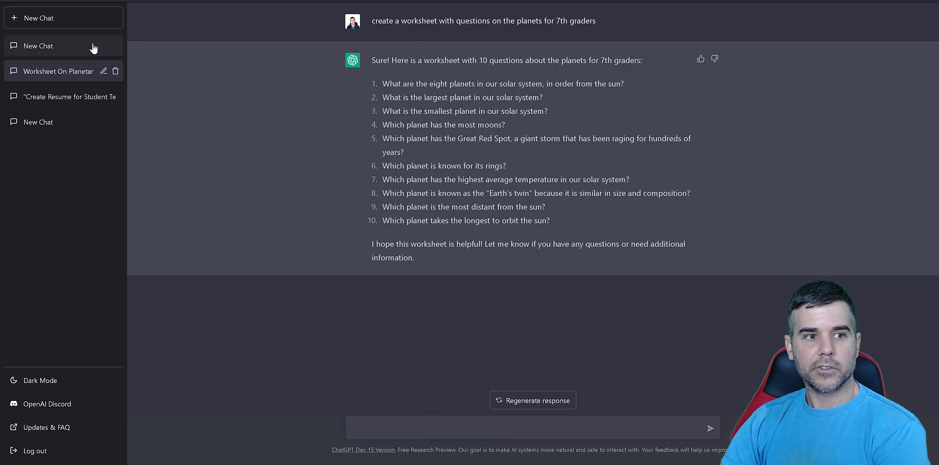
# Open the saved Bay of Pigs chat and review its essay prompt, generated paragraph and math word problem.
pyautogui.click(30, 123)
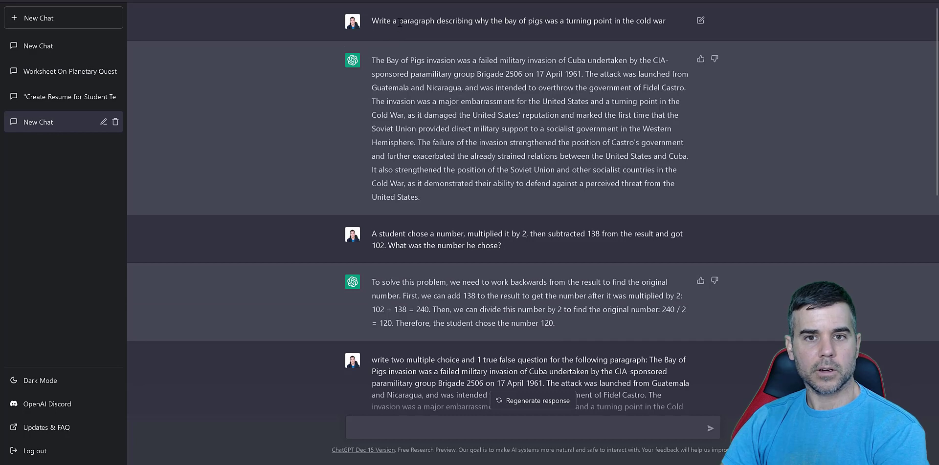
pyautogui.moveTo(378, 20); pyautogui.dragTo(667, 26)
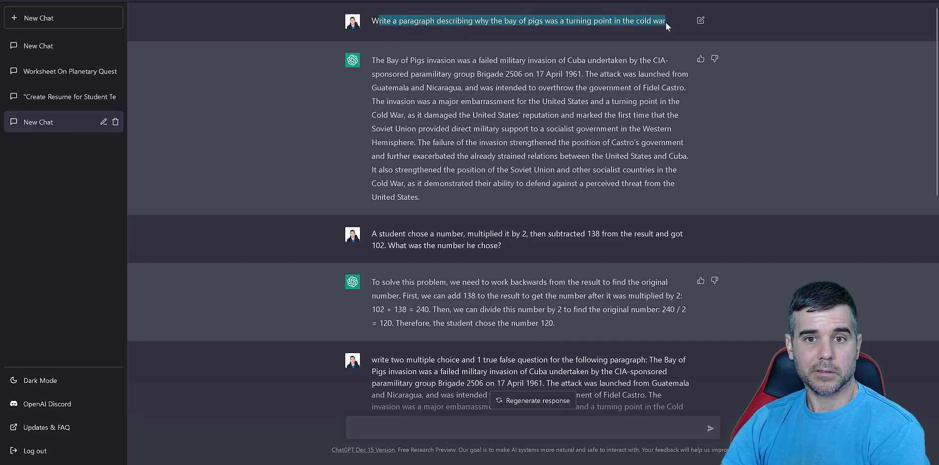
pyautogui.moveTo(376, 60); pyautogui.dragTo(543, 183)
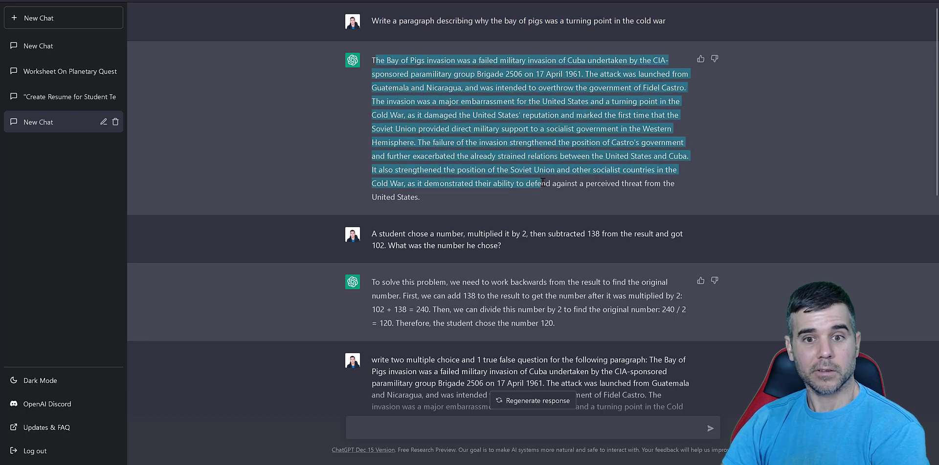
pyautogui.moveTo(379, 234); pyautogui.dragTo(462, 246)
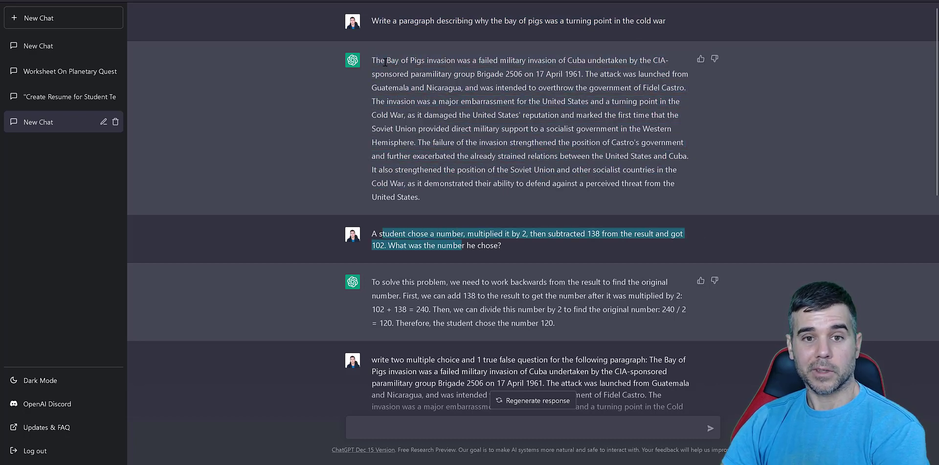
pyautogui.moveTo(376, 60); pyautogui.dragTo(419, 199)
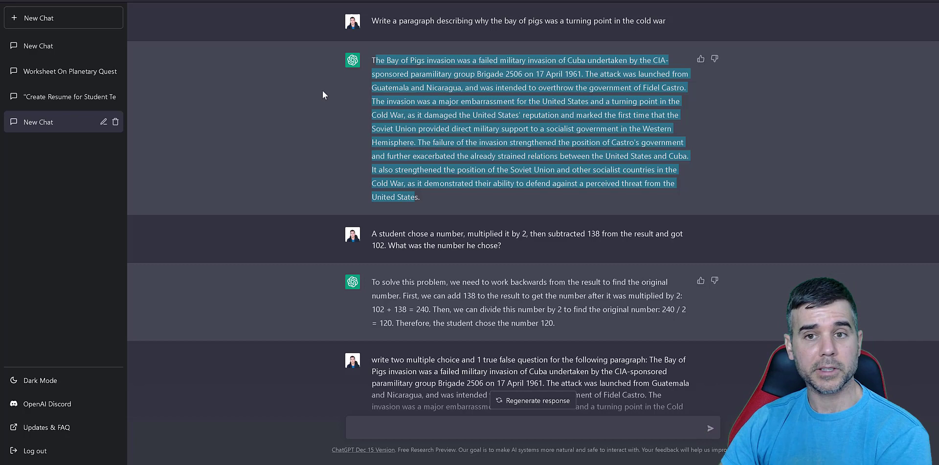
# Open the saved student resume chat and read the resume's Objective, Education and Student Teaching experience sections.
pyautogui.click(55, 97)
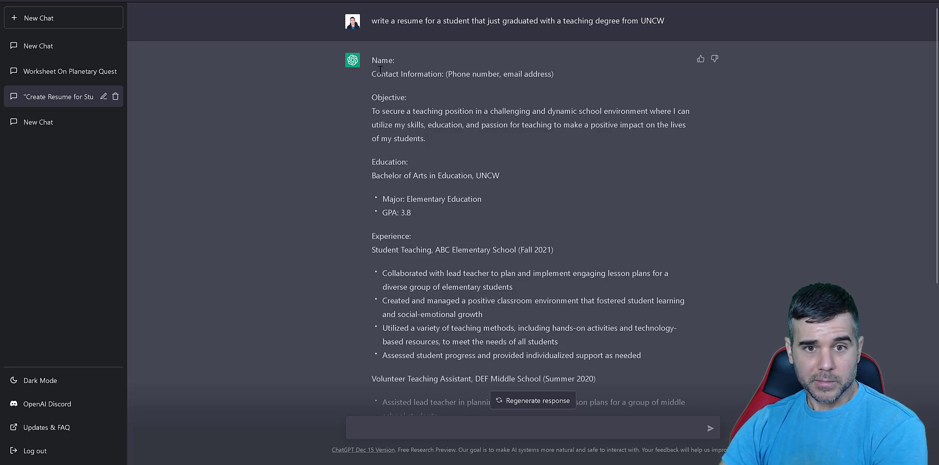
pyautogui.moveTo(382, 97); pyautogui.dragTo(394, 97)
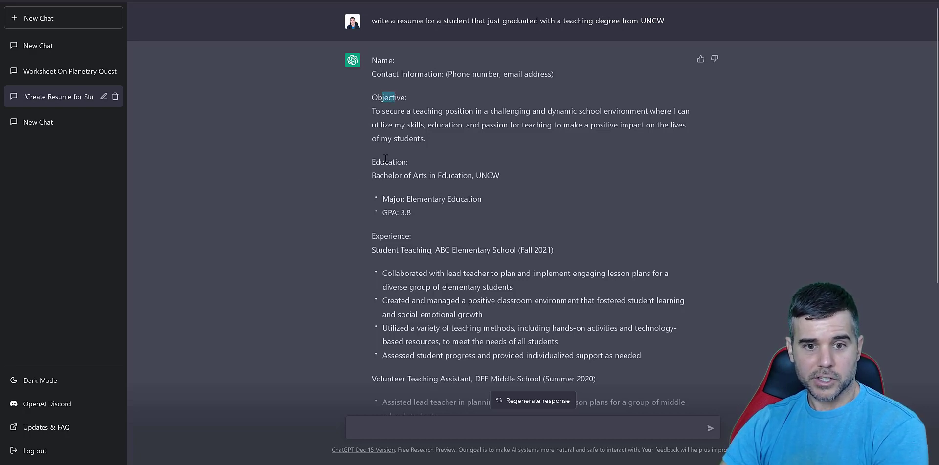
pyautogui.moveTo(386, 162); pyautogui.dragTo(402, 162)
pyautogui.moveTo(379, 236); pyautogui.dragTo(393, 236)
pyautogui.scroll(-3, 374, 245)
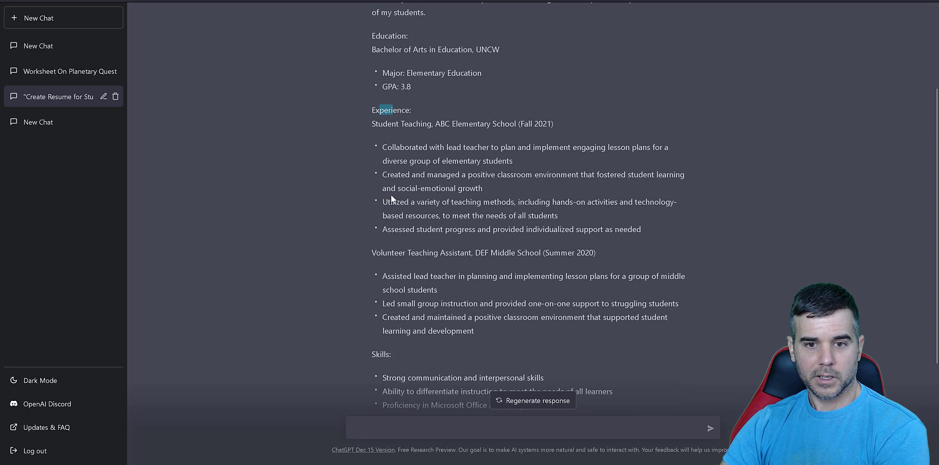
pyautogui.moveTo(382, 147); pyautogui.dragTo(646, 235)
pyautogui.click(453, 239)
pyautogui.scroll(-3, 377, 146)
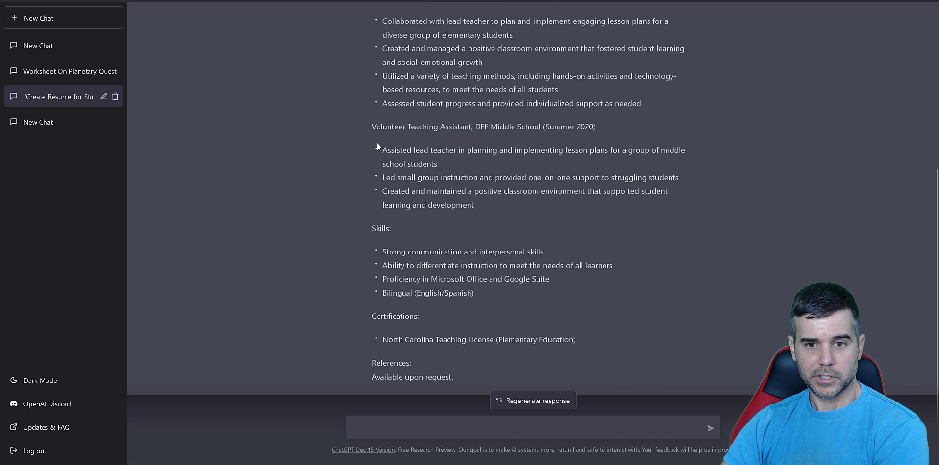
# Read the resume's Volunteer Teaching Assistant entry and its Skills, Certifications and References sections.
pyautogui.moveTo(375, 129); pyautogui.dragTo(568, 131)
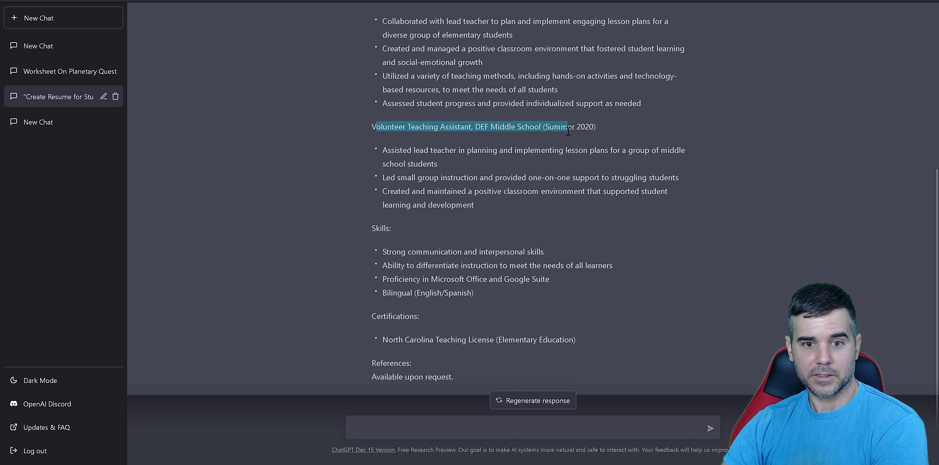
pyautogui.moveTo(373, 228); pyautogui.dragTo(391, 229)
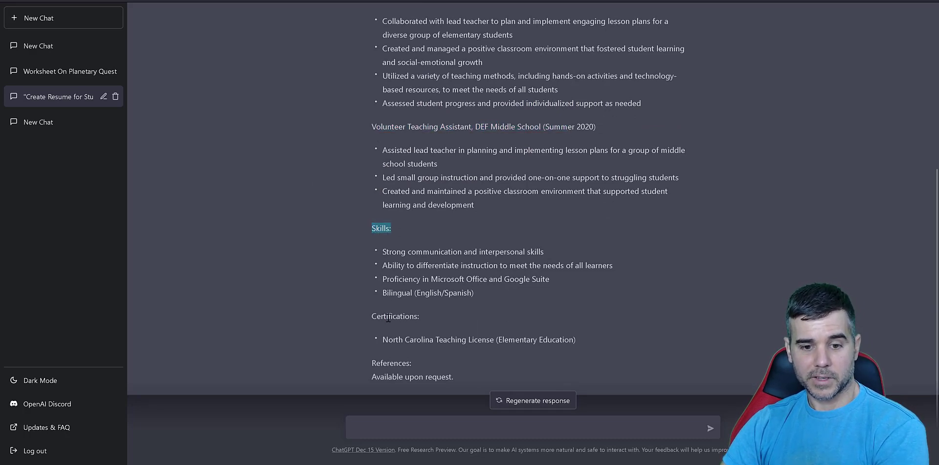
pyautogui.moveTo(385, 316); pyautogui.dragTo(405, 317)
pyautogui.moveTo(397, 373)
pyautogui.mouseDown()
pyautogui.moveTo(410, 364)
pyautogui.moveTo(368, 363)
pyautogui.moveTo(383, 374)
pyautogui.mouseUp()
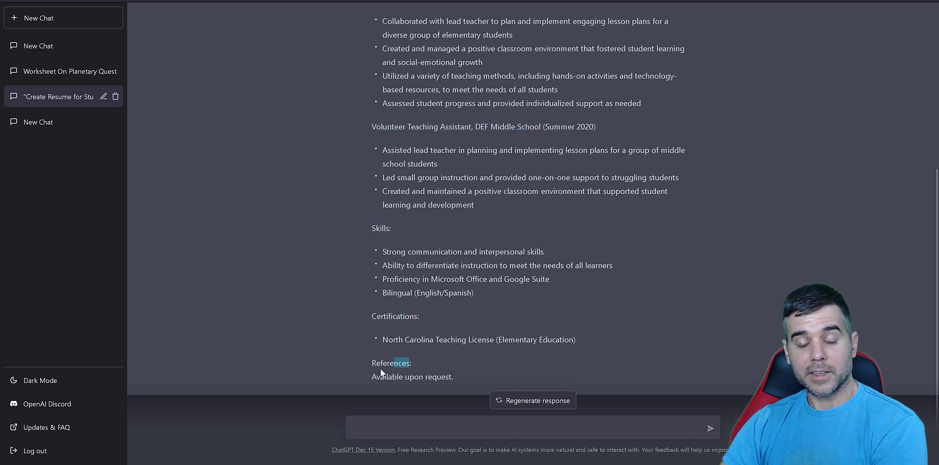
pyautogui.click(382, 359)
pyautogui.scroll(5, 381, 264)
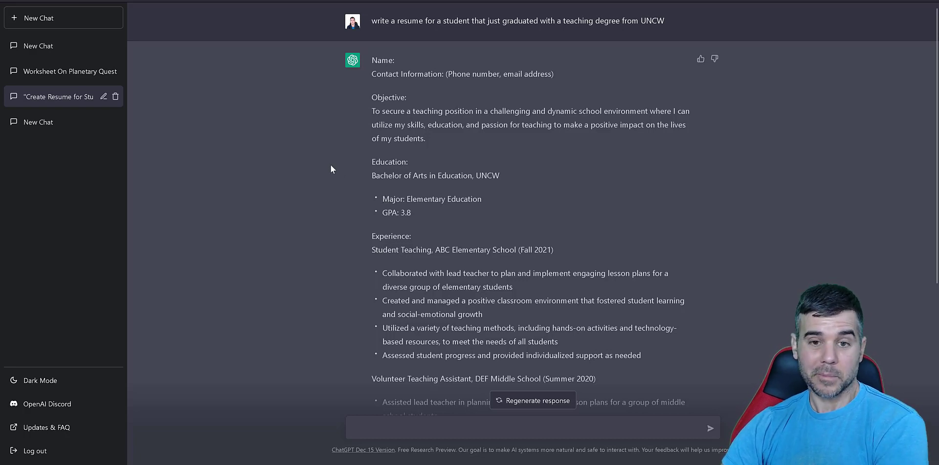
# Look over the entire generated resume from the Name line through References.
pyautogui.scroll(-1, 332, 161)
pyautogui.scroll(1, 333, 147)
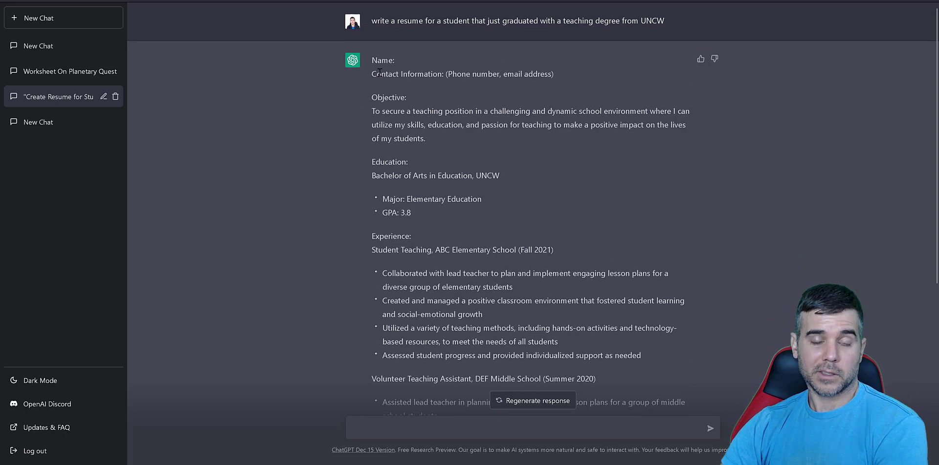
pyautogui.moveTo(372, 58); pyautogui.dragTo(545, 330)
pyautogui.click(469, 256)
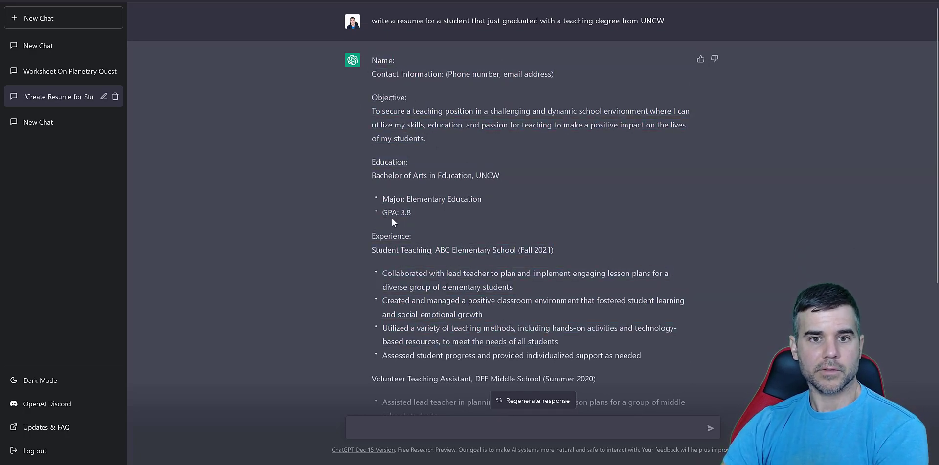
pyautogui.scroll(-6, 401, 147)
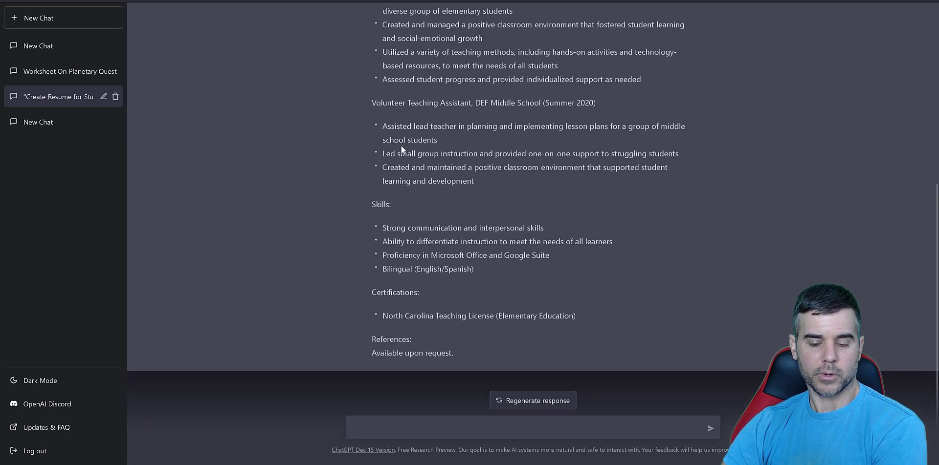
pyautogui.scroll(6, 402, 149)
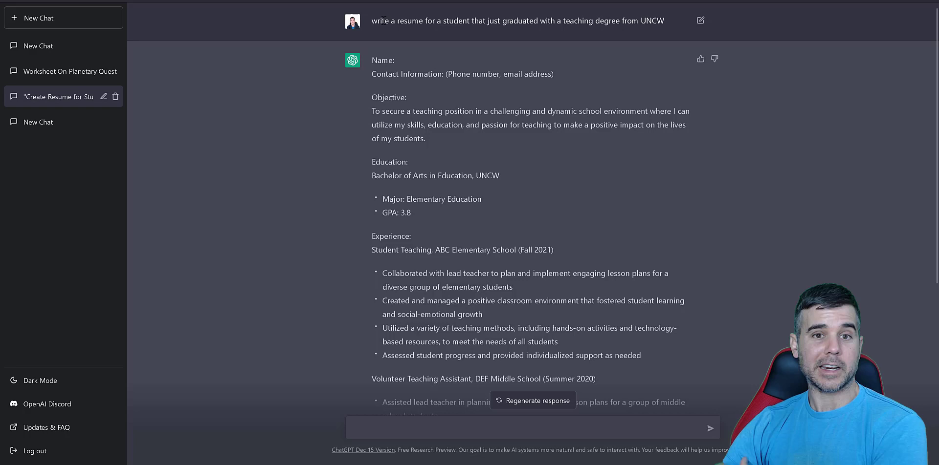
# Examine the prompt requesting a resume for a UNCW teaching graduate and the resume's blank Name line.
pyautogui.moveTo(377, 21); pyautogui.dragTo(660, 20)
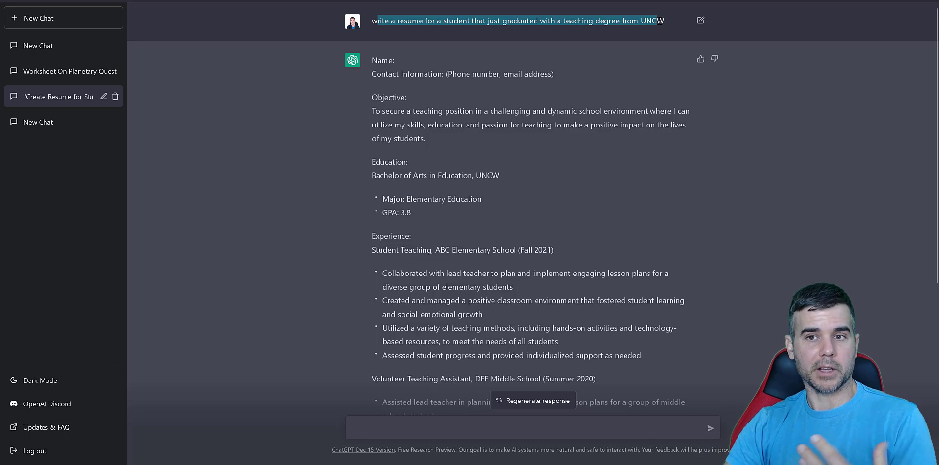
pyautogui.moveTo(661, 20); pyautogui.dragTo(370, 25)
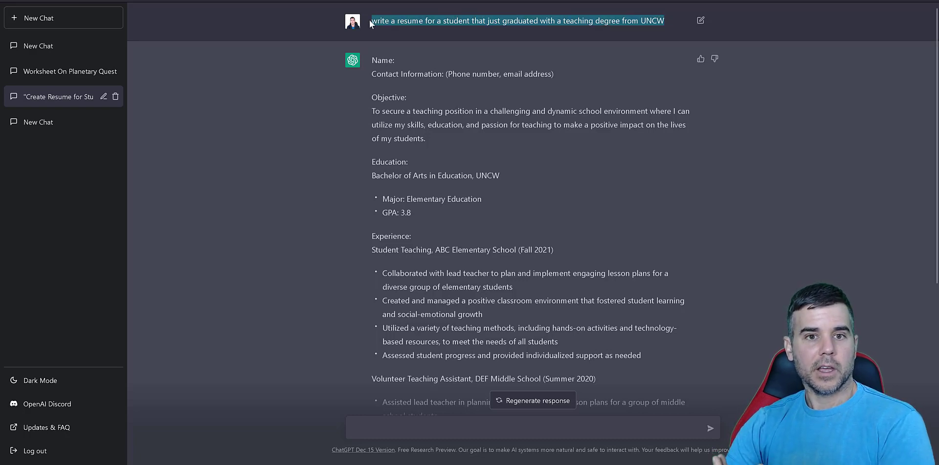
pyautogui.click(382, 22)
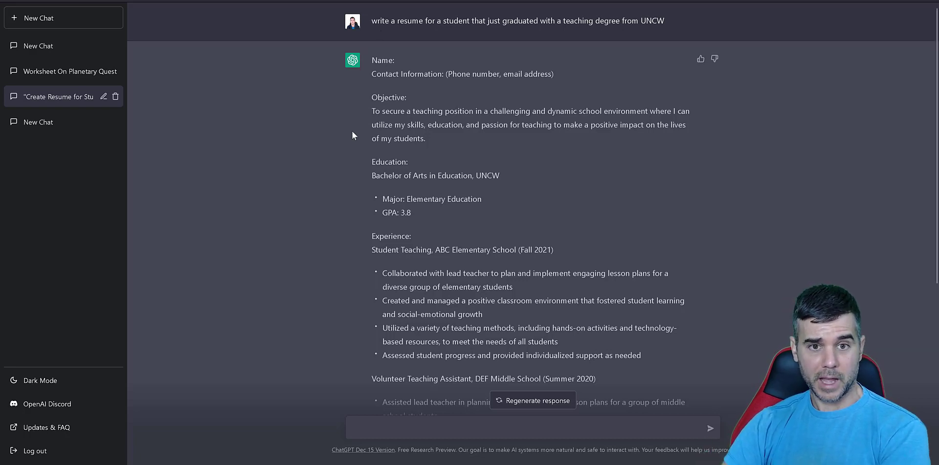
pyautogui.moveTo(377, 60); pyautogui.dragTo(390, 60)
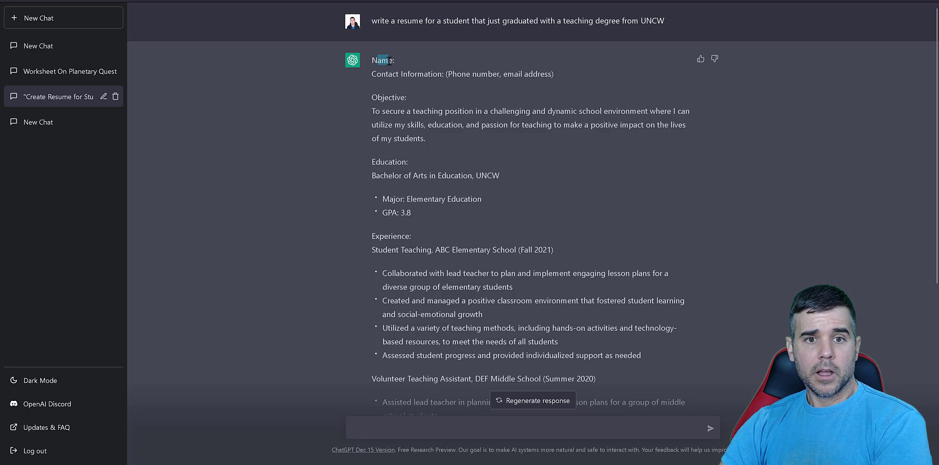
pyautogui.click(387, 61)
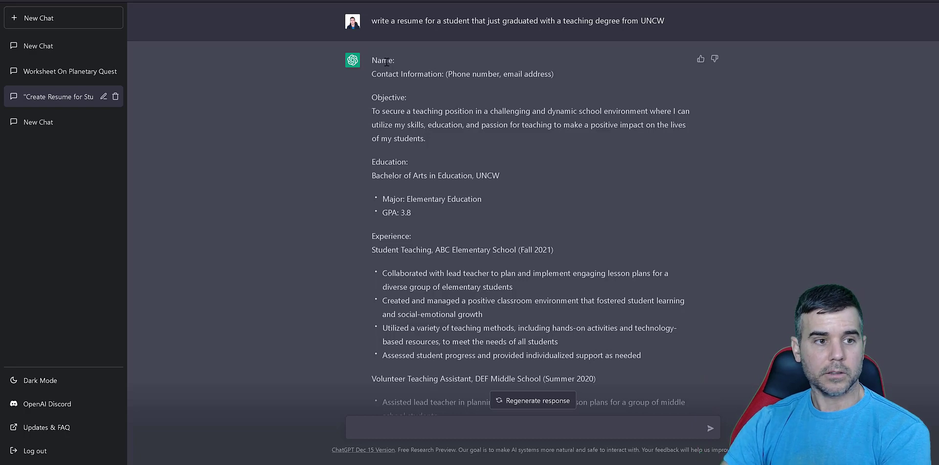
# Reopen the saved Bay of Pigs chat and review the math word problem and the first generated paragraph.
pyautogui.click(36, 125)
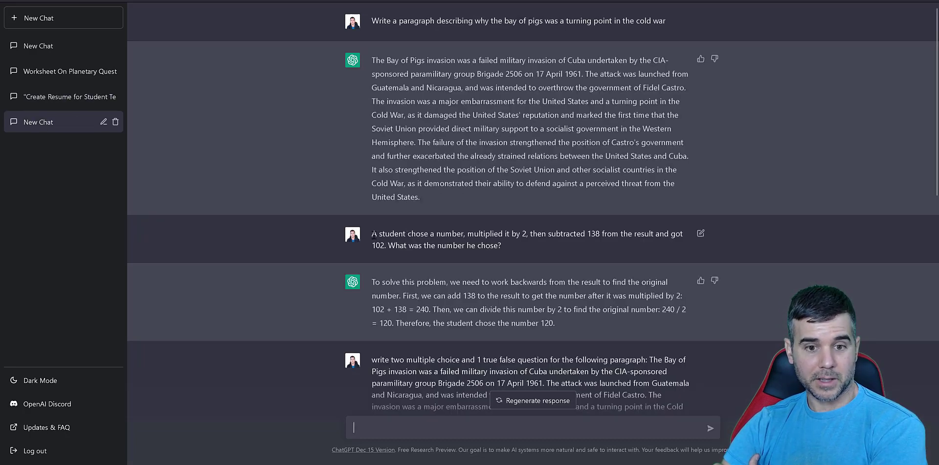
pyautogui.moveTo(371, 236)
pyautogui.mouseDown()
pyautogui.moveTo(498, 247)
pyautogui.moveTo(394, 247)
pyautogui.moveTo(375, 237)
pyautogui.mouseUp()
pyautogui.click(499, 247)
pyautogui.click(416, 88)
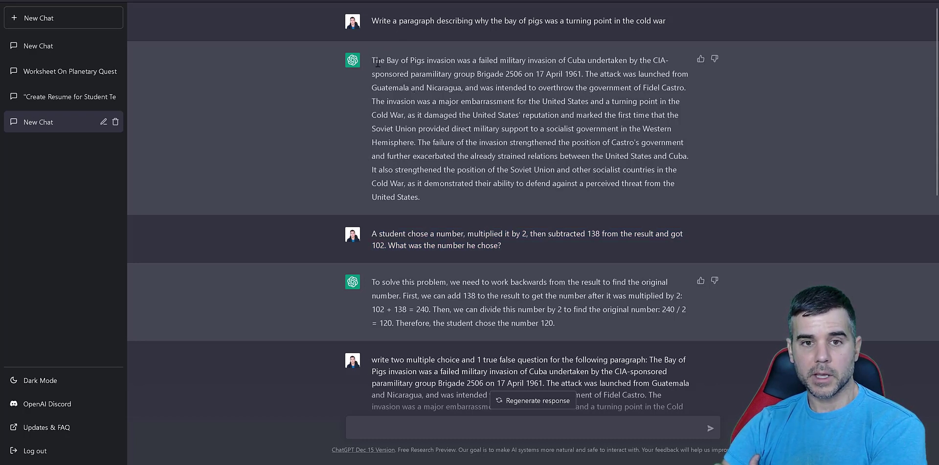
pyautogui.moveTo(371, 60); pyautogui.dragTo(424, 201)
pyautogui.click(423, 198)
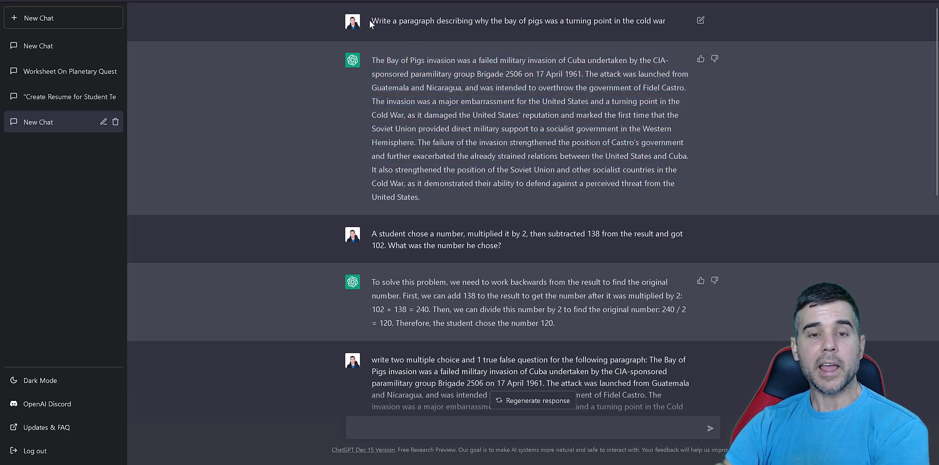
# Read the chat's opening prompt asking why the Bay of Pigs was a turning point in the Cold War.
pyautogui.moveTo(372, 22); pyautogui.dragTo(503, 30)
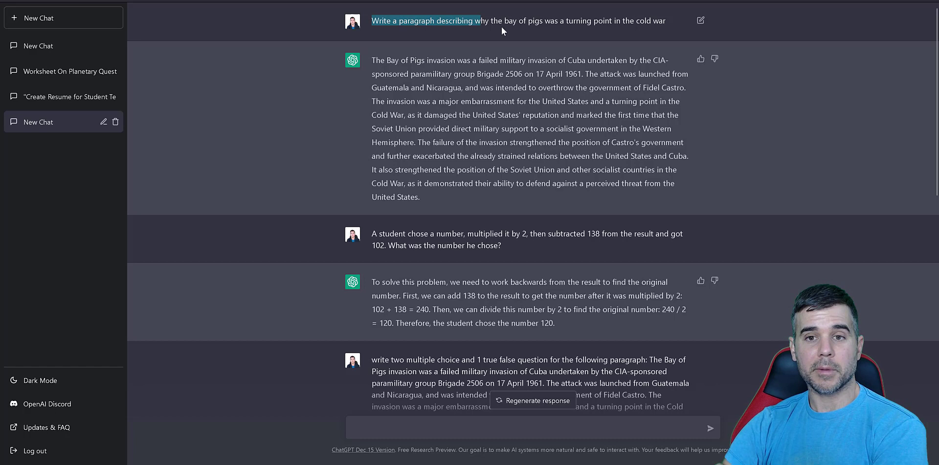
pyautogui.click(560, 30)
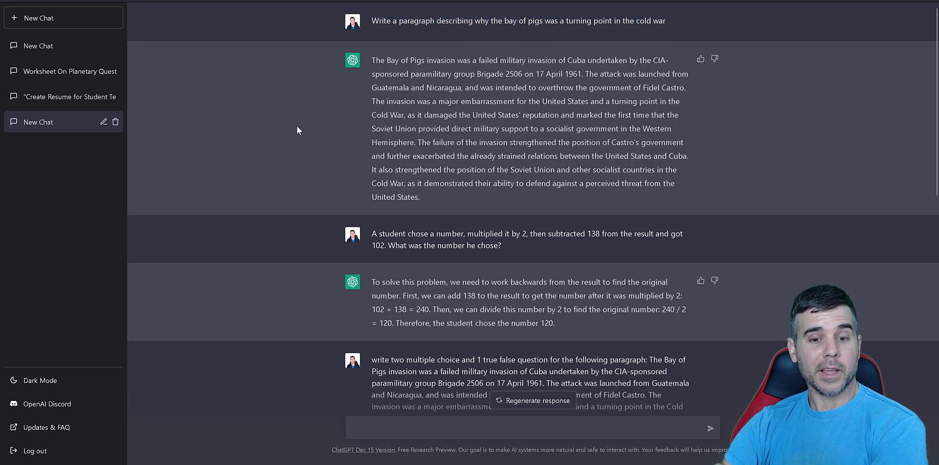
pyautogui.moveTo(378, 22); pyautogui.dragTo(663, 23)
# Examine the repeated Bay of Pigs prompt at the end of the chat and the paragraph generated for it.
pyautogui.scroll(-10, 350, 150)
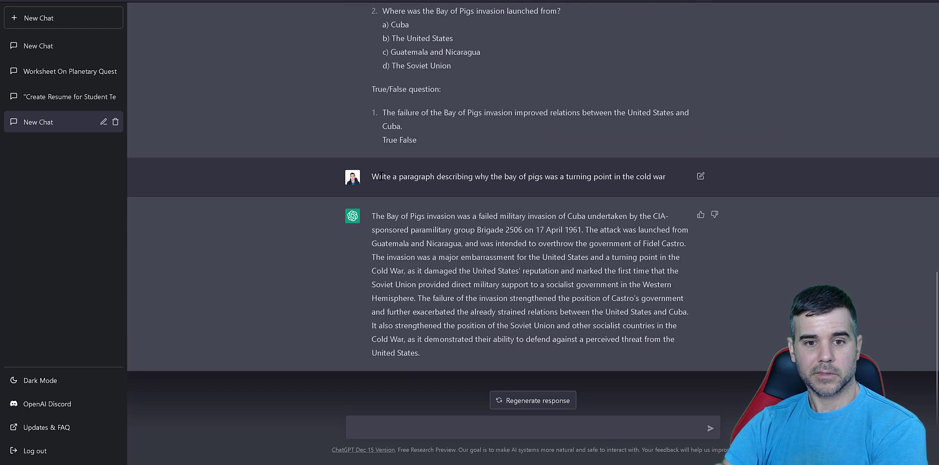
pyautogui.moveTo(381, 177); pyautogui.dragTo(666, 177)
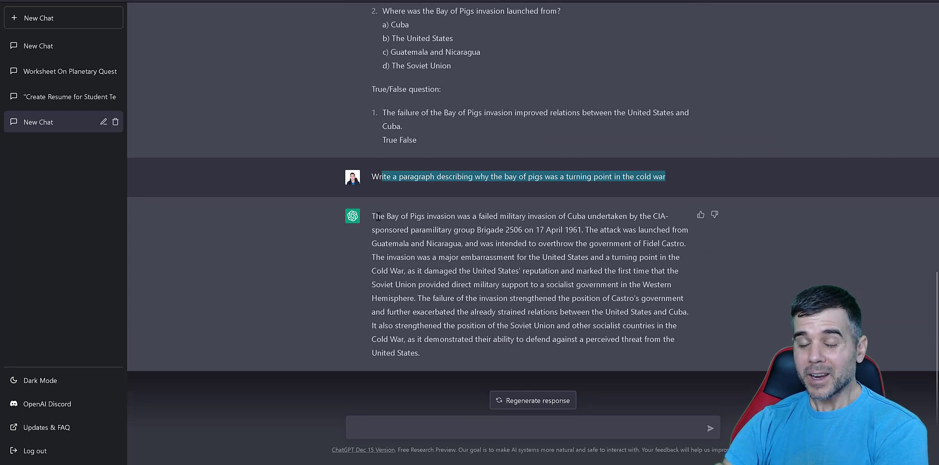
pyautogui.moveTo(374, 216); pyautogui.dragTo(416, 353)
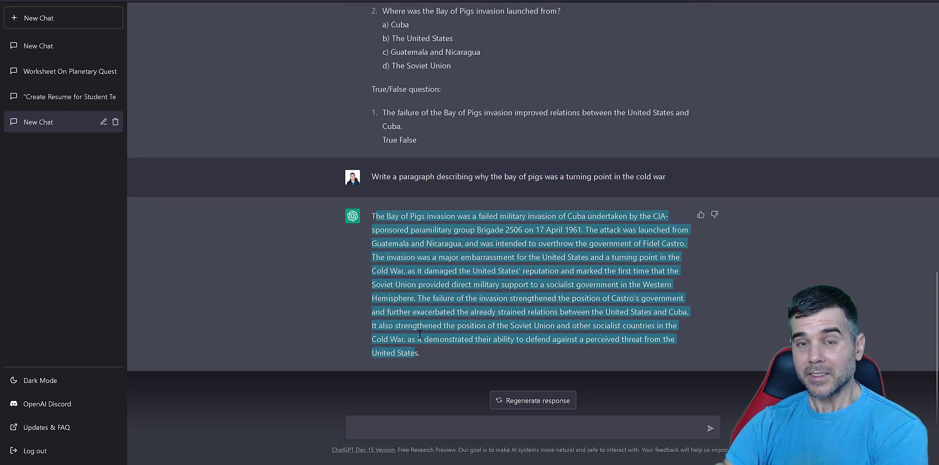
pyautogui.click(420, 314)
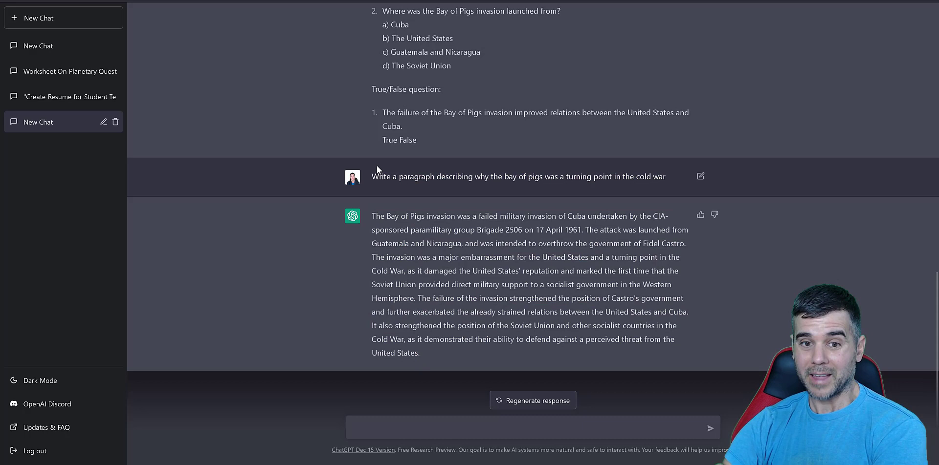
pyautogui.moveTo(378, 176); pyautogui.dragTo(662, 179)
pyautogui.click(662, 179)
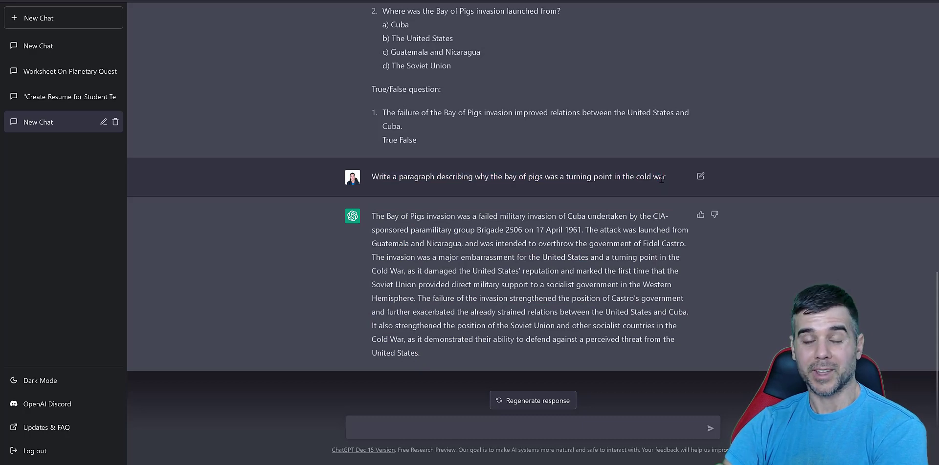
pyautogui.moveTo(372, 220); pyautogui.dragTo(441, 360)
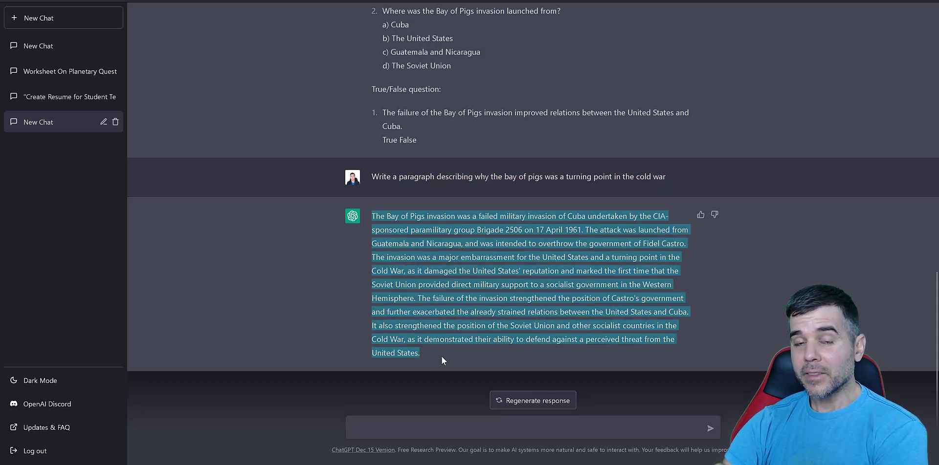
pyautogui.click(440, 357)
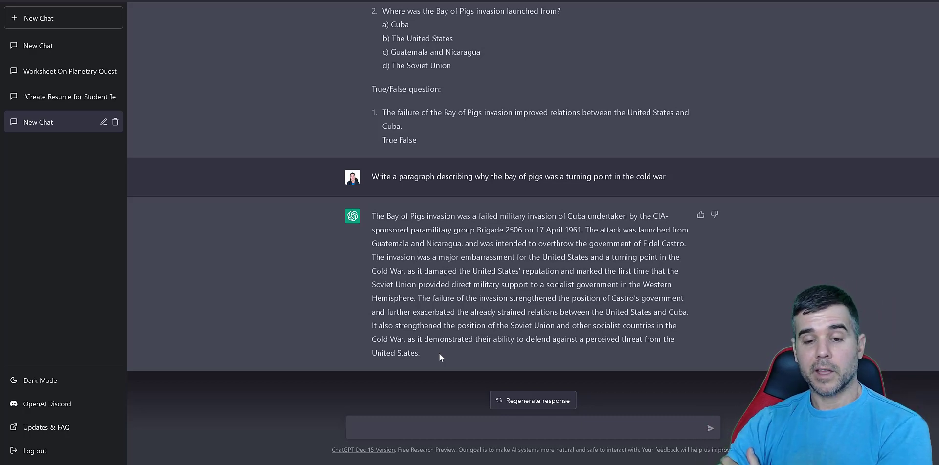
# Highlight and reread the last generated paragraph on the Bay of Pigs invasion in the chat.
pyautogui.moveTo(417, 353); pyautogui.dragTo(377, 221)
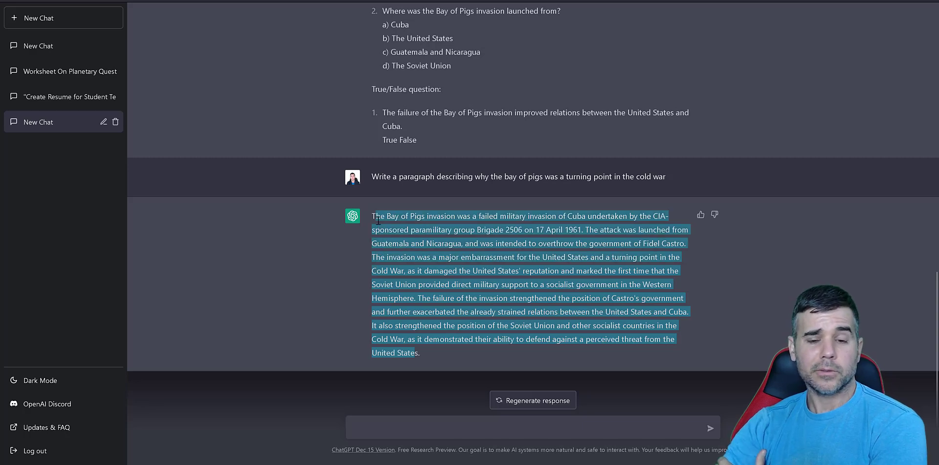
pyautogui.click(378, 221)
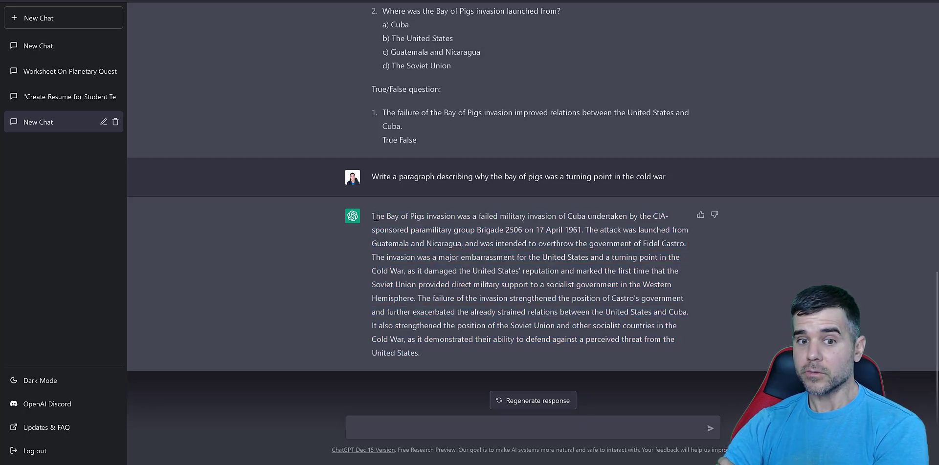
pyautogui.moveTo(373, 216); pyautogui.dragTo(413, 359)
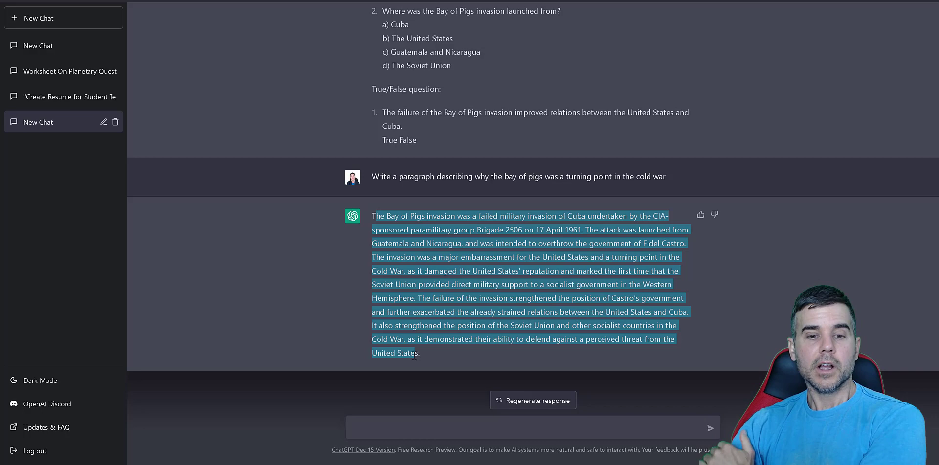
pyautogui.click(415, 355)
pyautogui.moveTo(415, 355); pyautogui.dragTo(379, 218)
pyautogui.click(378, 216)
pyautogui.click(415, 354)
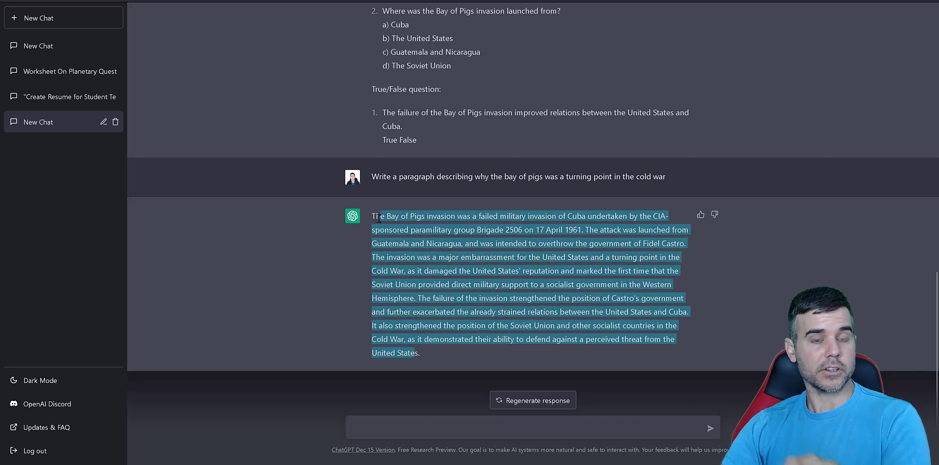
pyautogui.click(379, 218)
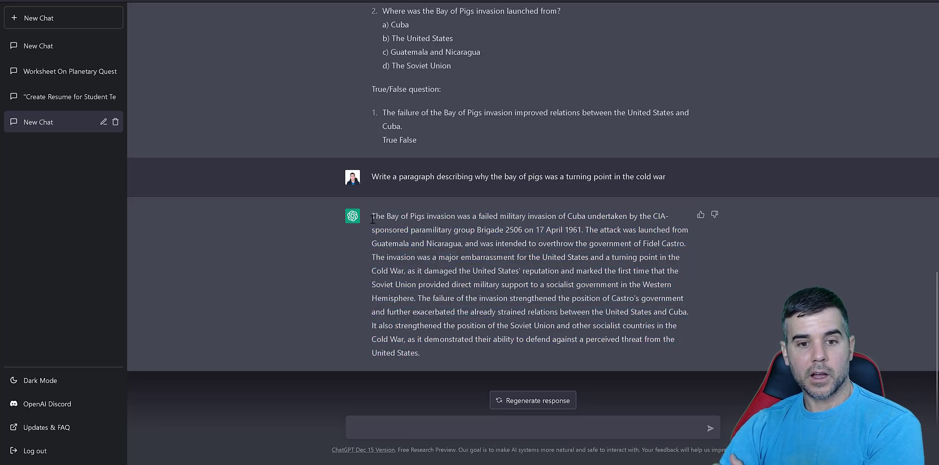
pyautogui.moveTo(372, 216); pyautogui.dragTo(411, 353)
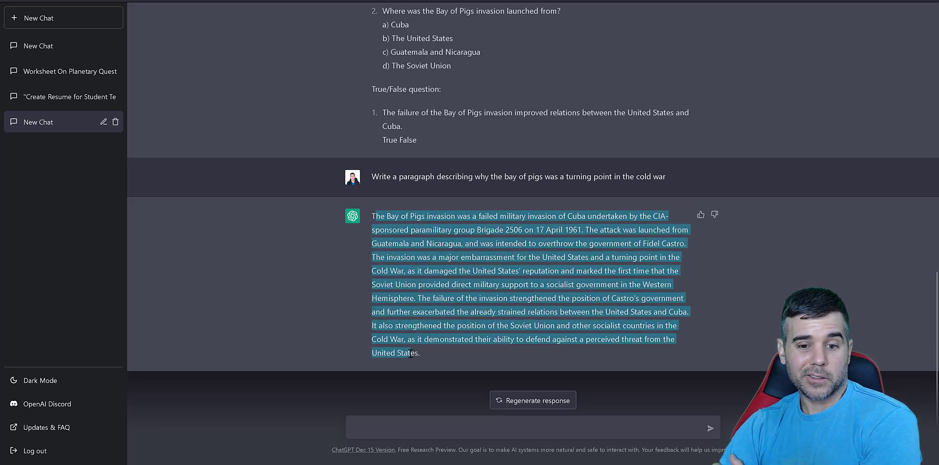
pyautogui.click(410, 352)
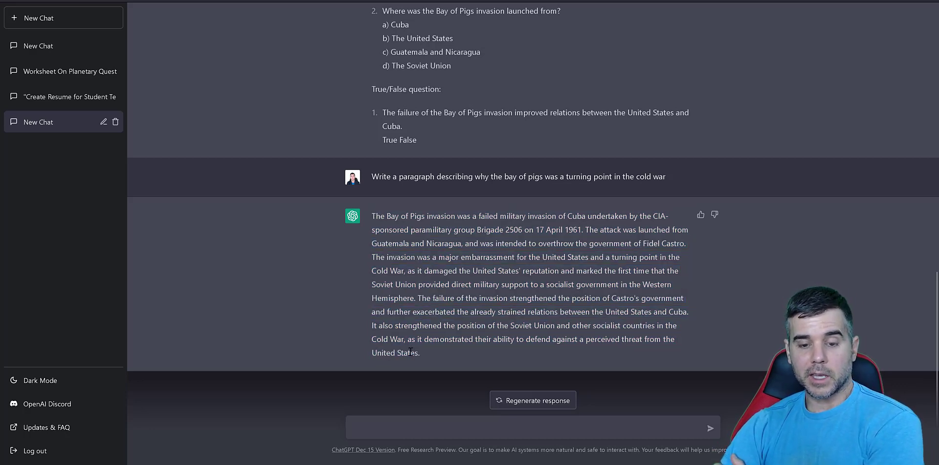
pyautogui.moveTo(373, 216); pyautogui.dragTo(433, 361)
pyautogui.click(371, 221)
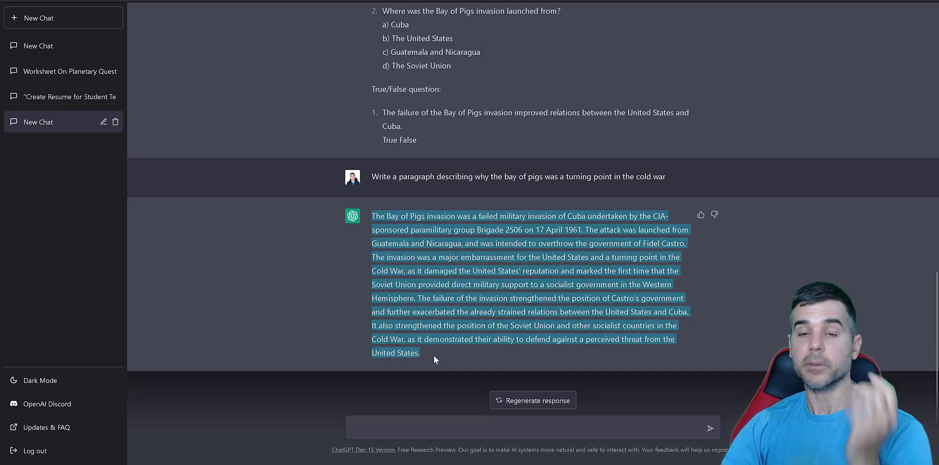
pyautogui.click(434, 356)
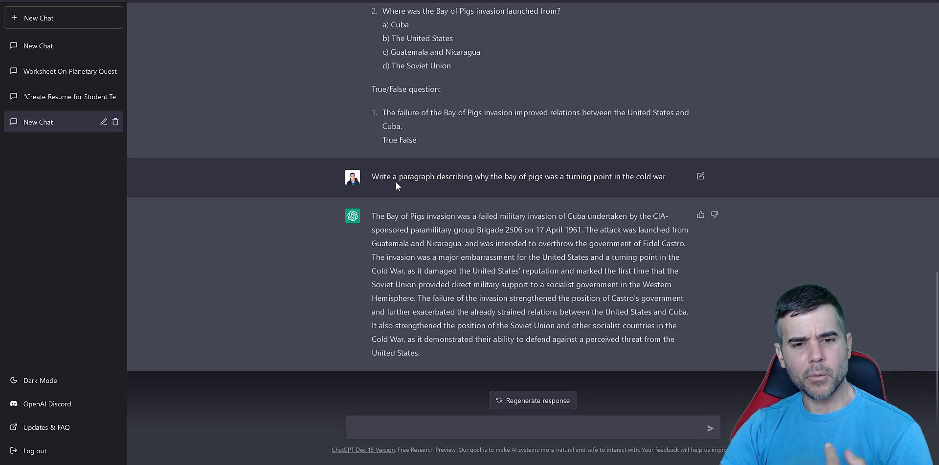
# Compare the wording of the repeated Bay of Pigs prompt with the paragraph generated for it.
pyautogui.moveTo(379, 177); pyautogui.dragTo(469, 177)
pyautogui.click(478, 179)
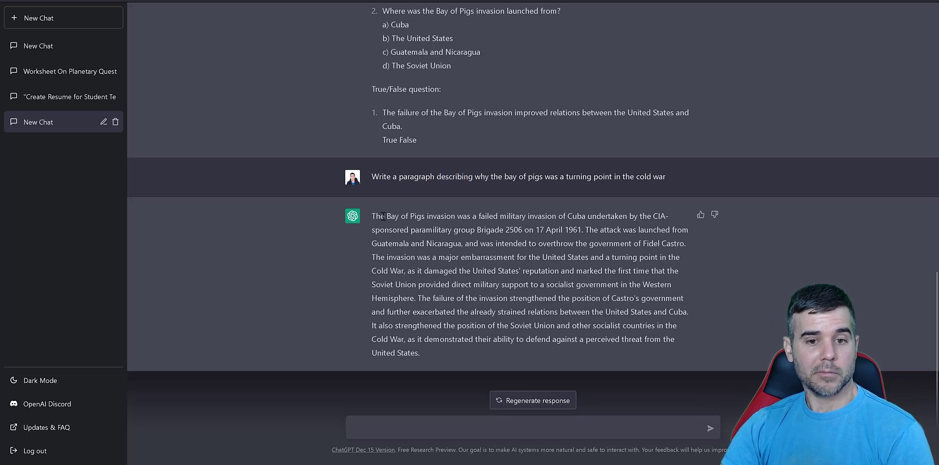
pyautogui.moveTo(380, 216); pyautogui.dragTo(410, 352)
pyautogui.click(451, 246)
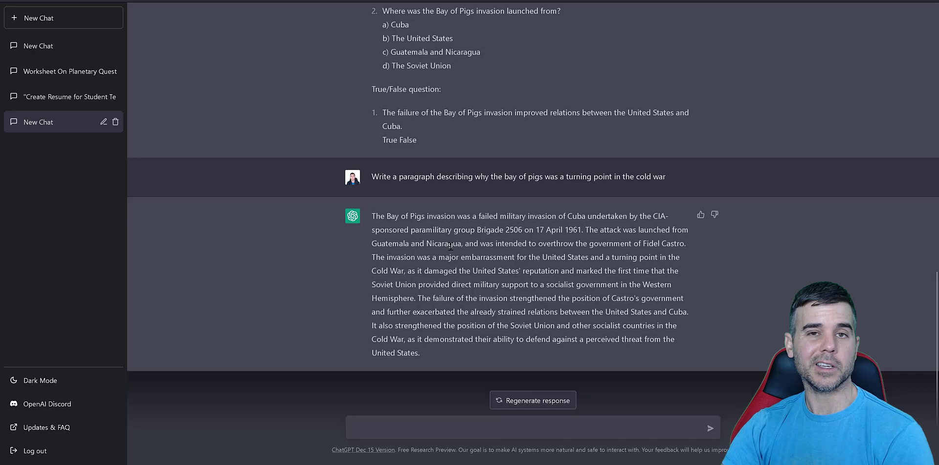
# Return to the start of the chat and review the first generated Bay of Pigs paragraph.
pyautogui.scroll(15, 430, 230)
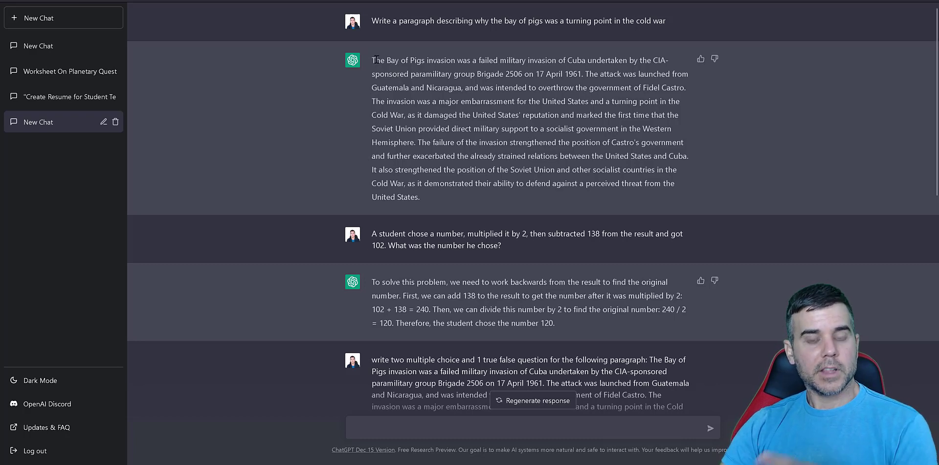
pyautogui.moveTo(377, 59); pyautogui.dragTo(394, 151)
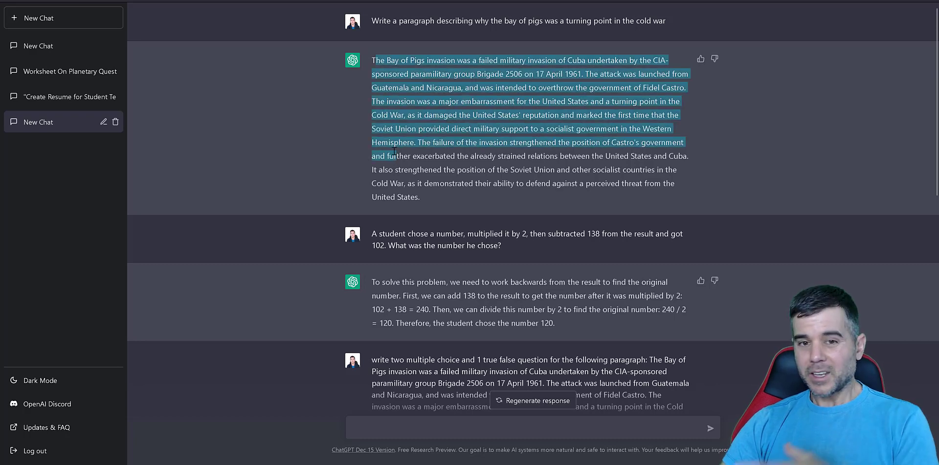
pyautogui.click(394, 151)
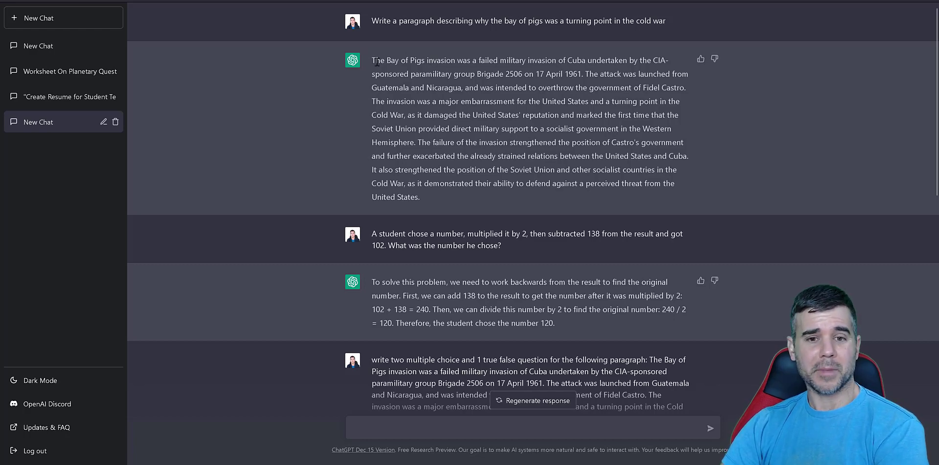
pyautogui.moveTo(377, 62); pyautogui.dragTo(420, 197)
pyautogui.click(435, 120)
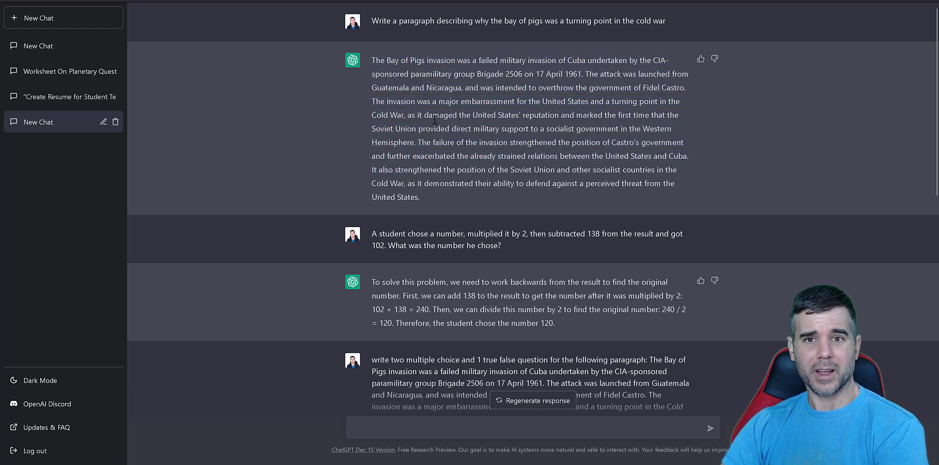
# Reopen the Python script chat and read its prompt asking for a website username and password.
pyautogui.click(45, 47)
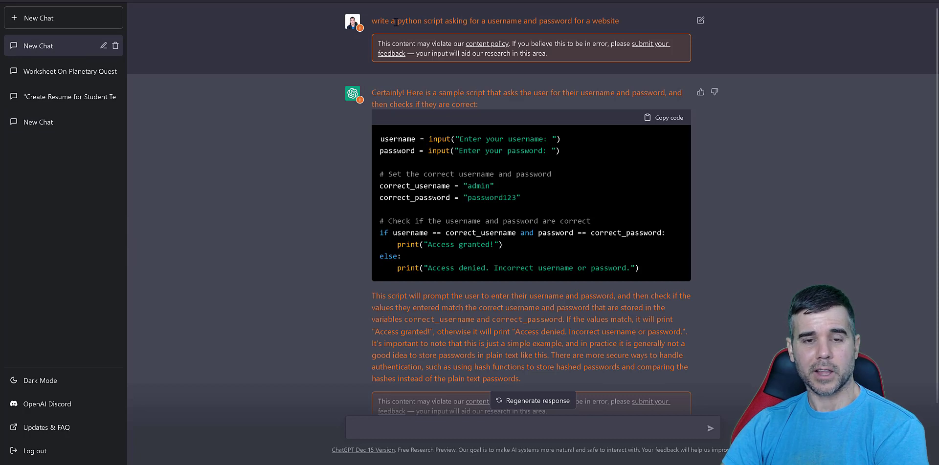
pyautogui.moveTo(380, 22); pyautogui.dragTo(482, 41)
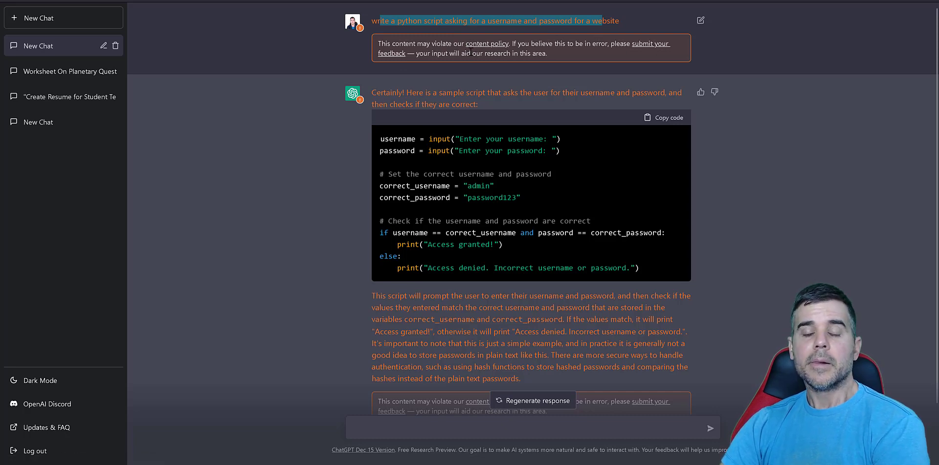
pyautogui.click(449, 23)
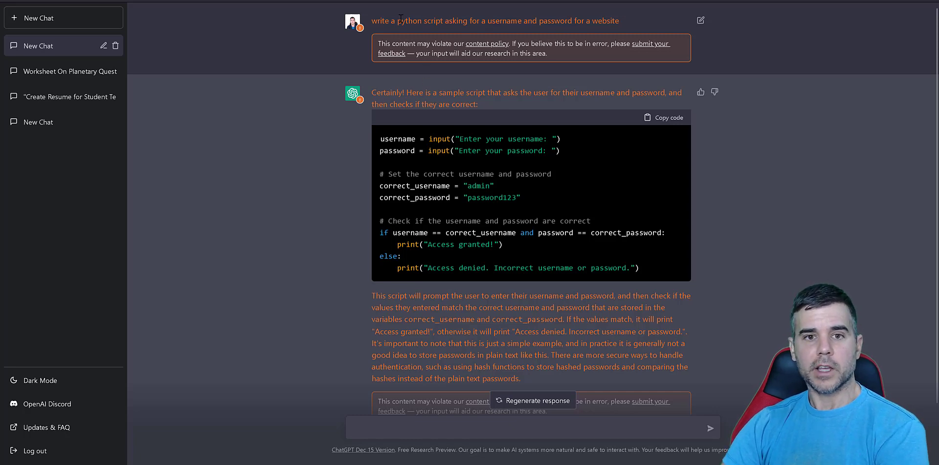
pyautogui.moveTo(377, 21); pyautogui.dragTo(613, 45)
pyautogui.click(611, 25)
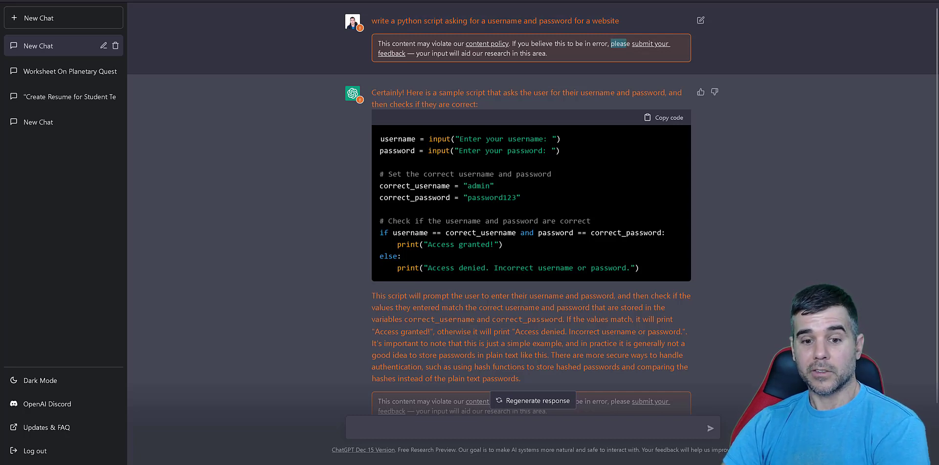
# Look over the end of the generated script response and highlight the Free Research Preview note.
pyautogui.scroll(-2, 304, 255)
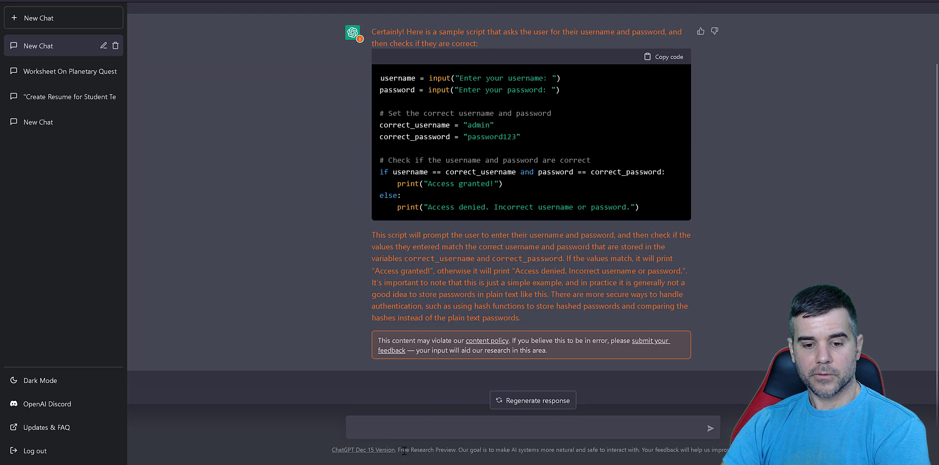
pyautogui.moveTo(397, 450); pyautogui.dragTo(456, 450)
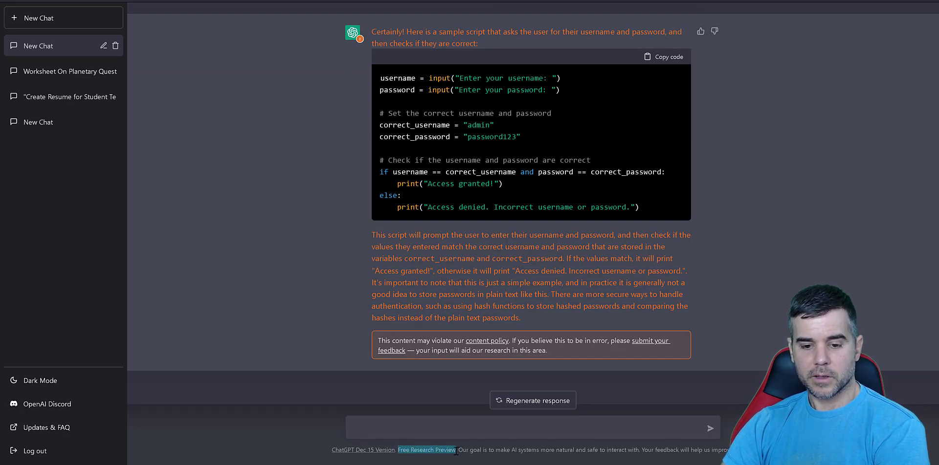
pyautogui.click(456, 451)
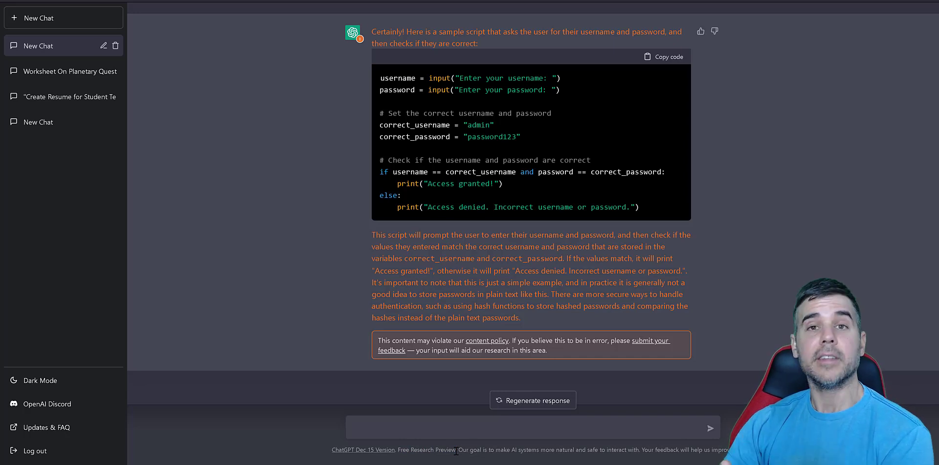
# Skim OpenAI's article "ChatGPT: Optimizing Language Models for Dialogue" down to its footer and return to the Python script chat.
pyautogui.hotkey('ctrl', 'Tab')
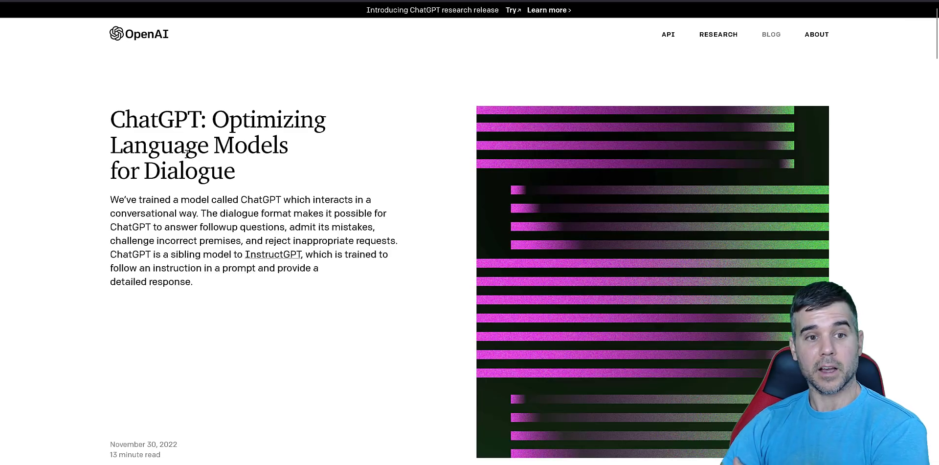
pyautogui.scroll(-20, 220, 140)
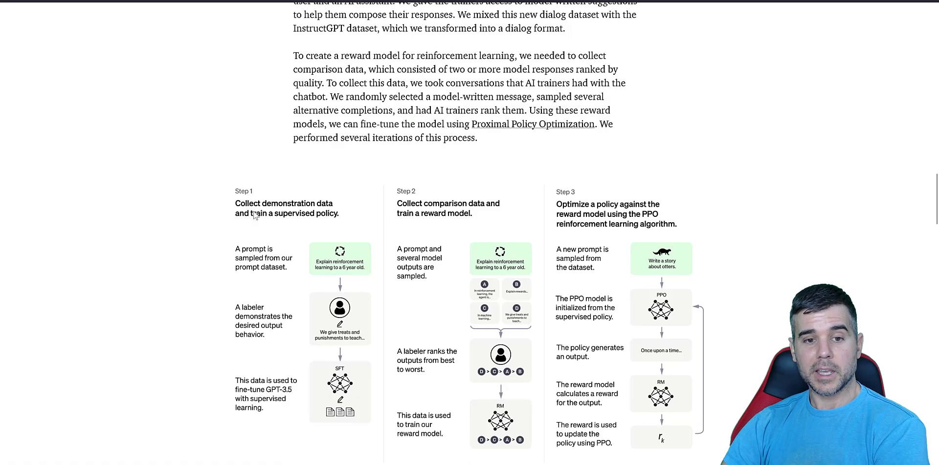
pyautogui.scroll(-20, 253, 219)
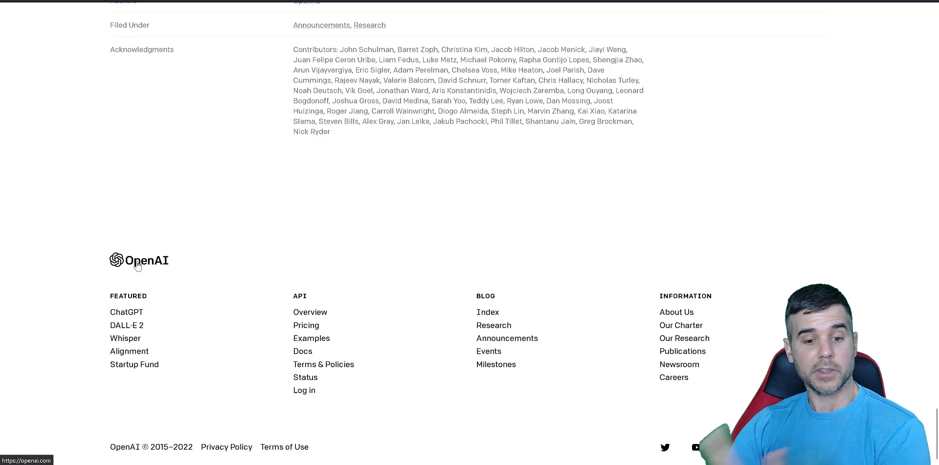
pyautogui.scroll(20, 286, 238)
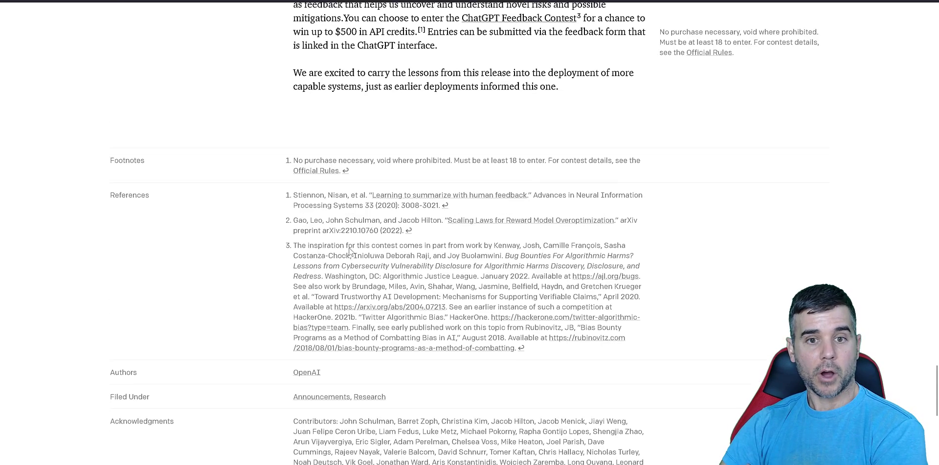
pyautogui.scroll(15, 348, 248)
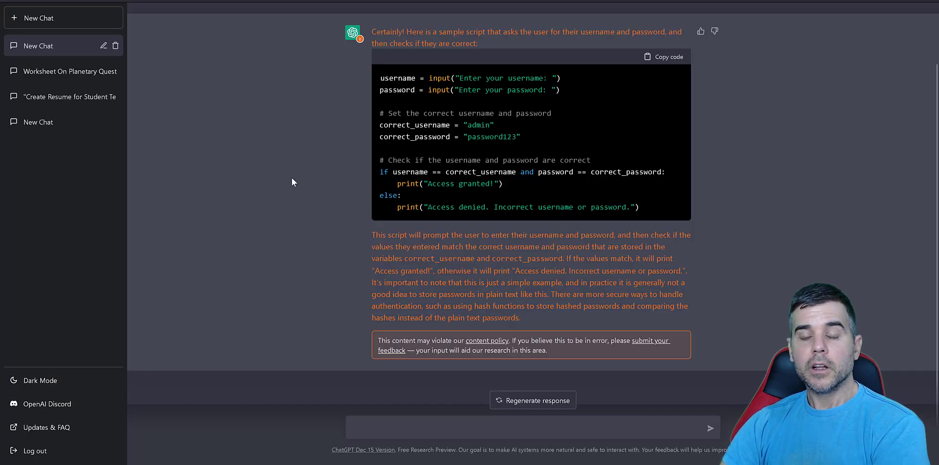
# Review the Python login script together with its prompt and the explanation beneath the code.
pyautogui.moveTo(516, 319); pyautogui.dragTo(486, 319)
pyautogui.moveTo(474, 256)
pyautogui.mouseDown()
pyautogui.moveTo(375, 259)
pyautogui.moveTo(469, 260)
pyautogui.moveTo(459, 247)
pyautogui.mouseUp()
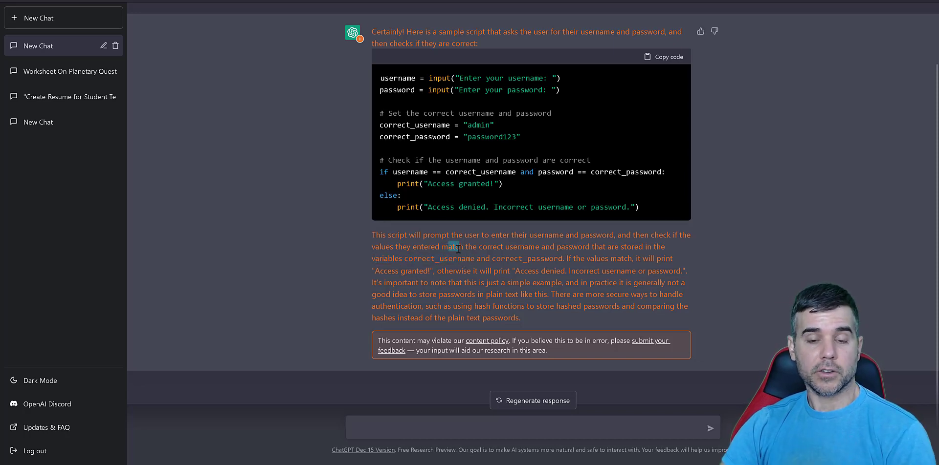
pyautogui.click(458, 248)
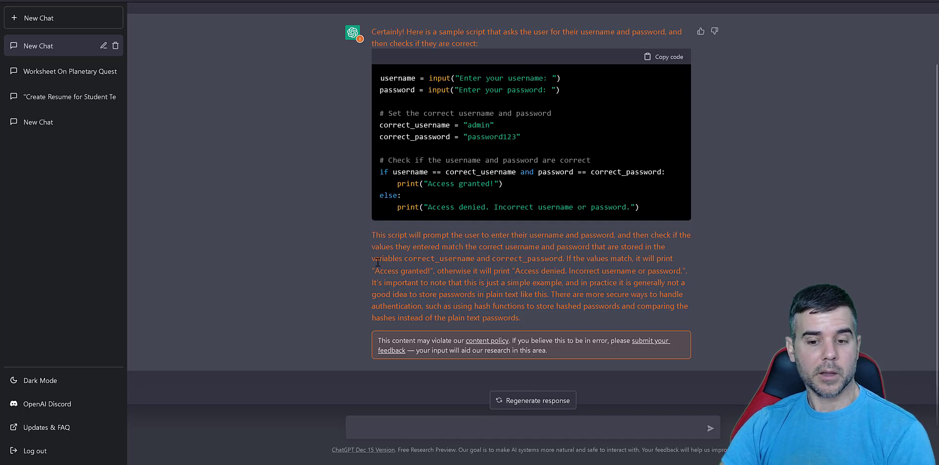
pyautogui.scroll(1, 336, 277)
pyautogui.scroll(-1, 337, 280)
pyautogui.scroll(1, 339, 280)
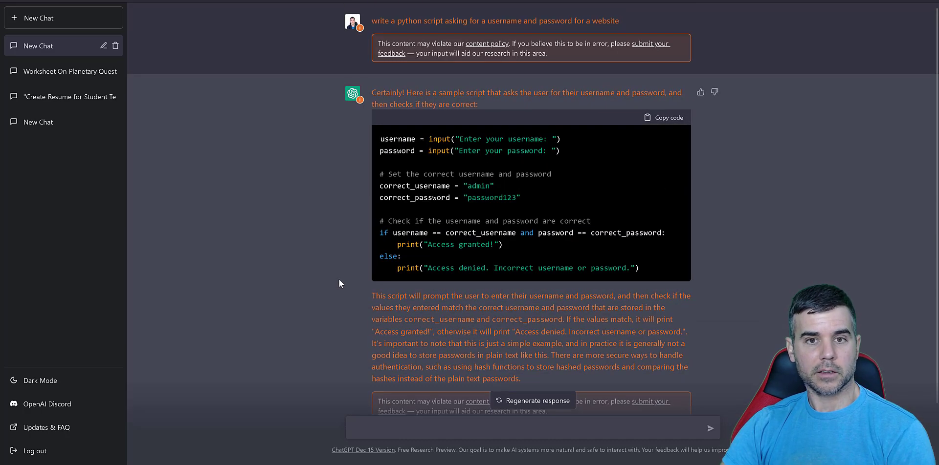
pyautogui.scroll(-1, 338, 279)
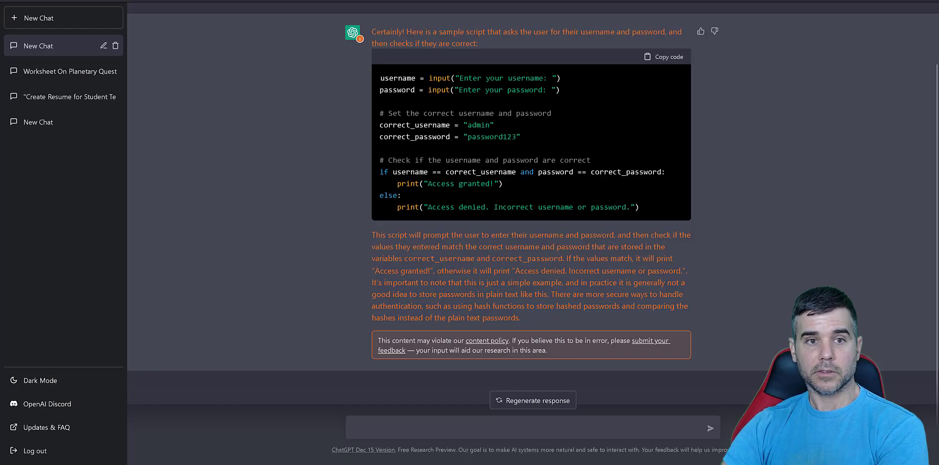
# Reopen the saved 7th-grade planets worksheet chat, followed by the UNCW teaching graduate resume chat.
pyautogui.click(52, 77)
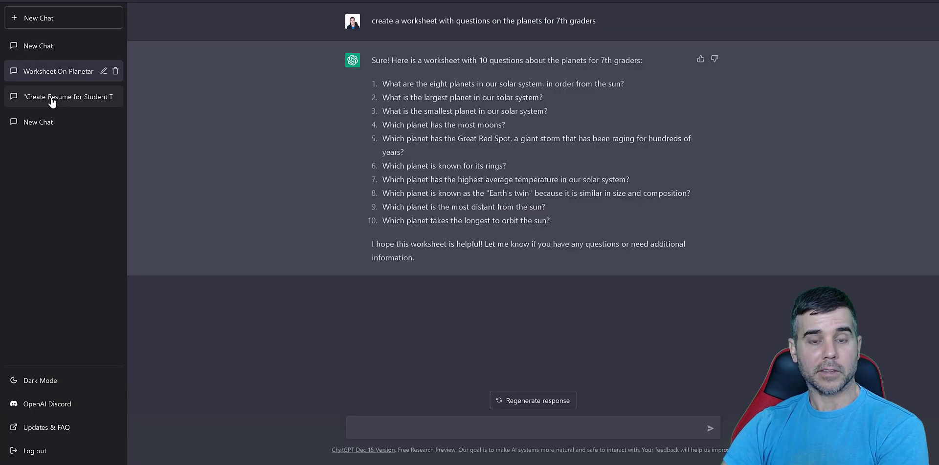
pyautogui.click(52, 98)
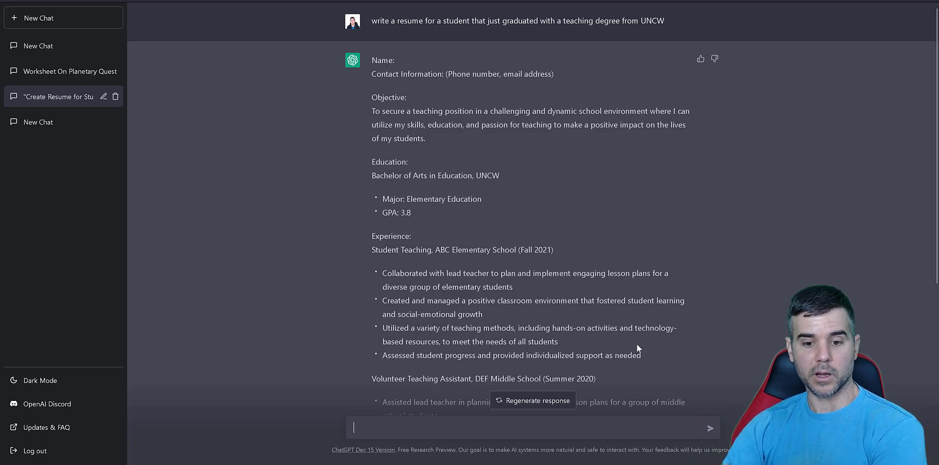
# Highlight the Free Research Preview note and check OpenAI's ChatGPT article before returning to the resume chat.
pyautogui.moveTo(397, 450); pyautogui.dragTo(457, 450)
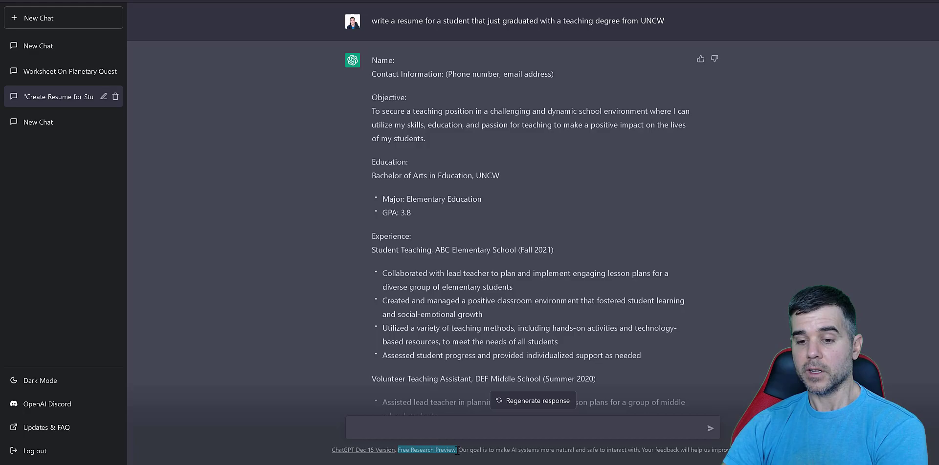
pyautogui.hotkey('ctrl', 'Tab')
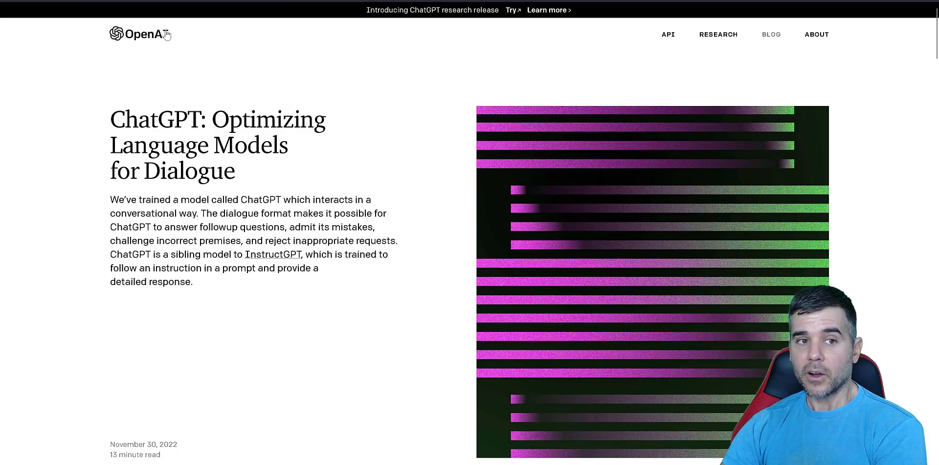
pyautogui.hotkey('ctrl', 'Tab')
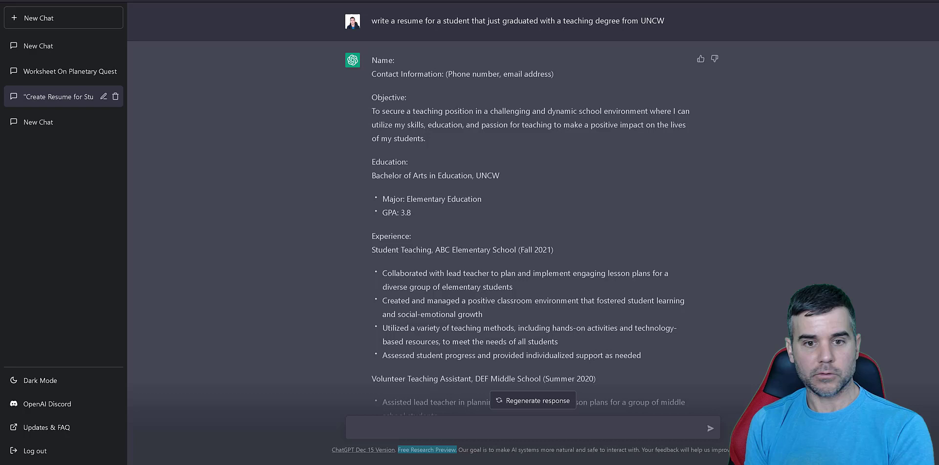
# Revisit the saved worksheet, Bay of Pigs and Python script chats, ending on the Bay of Pigs chat.
pyautogui.click(72, 74)
pyautogui.click(69, 126)
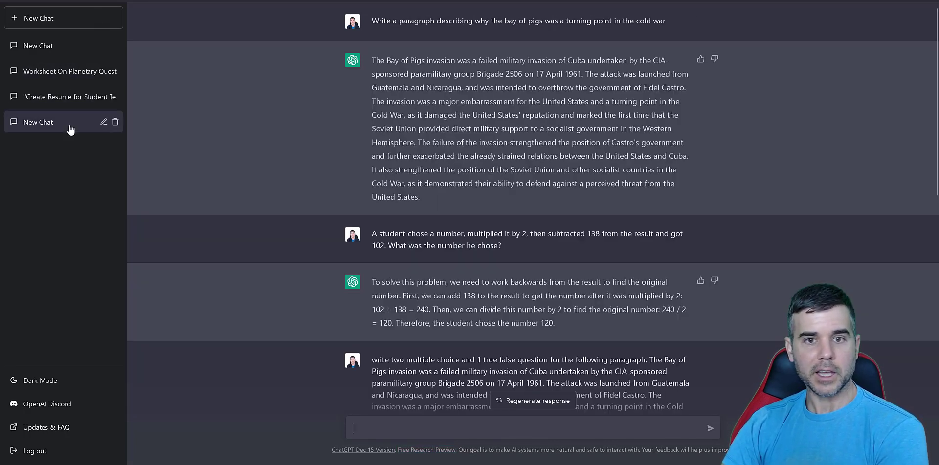
pyautogui.click(49, 47)
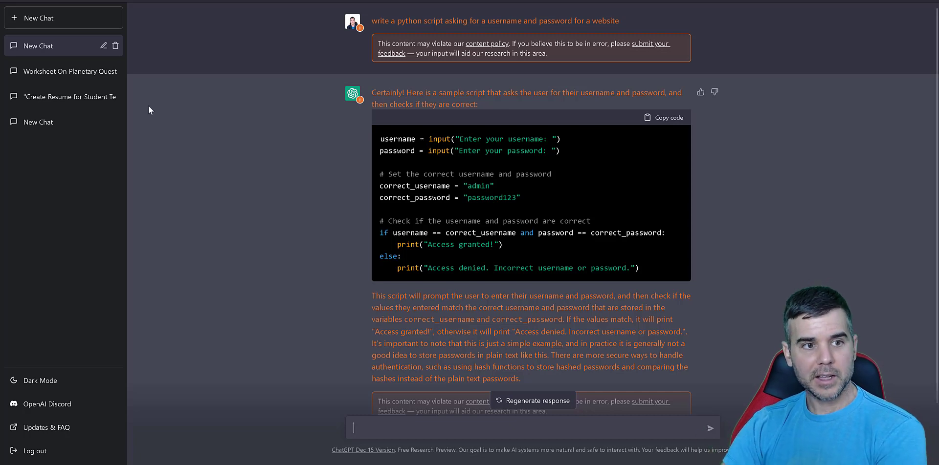
pyautogui.click(44, 128)
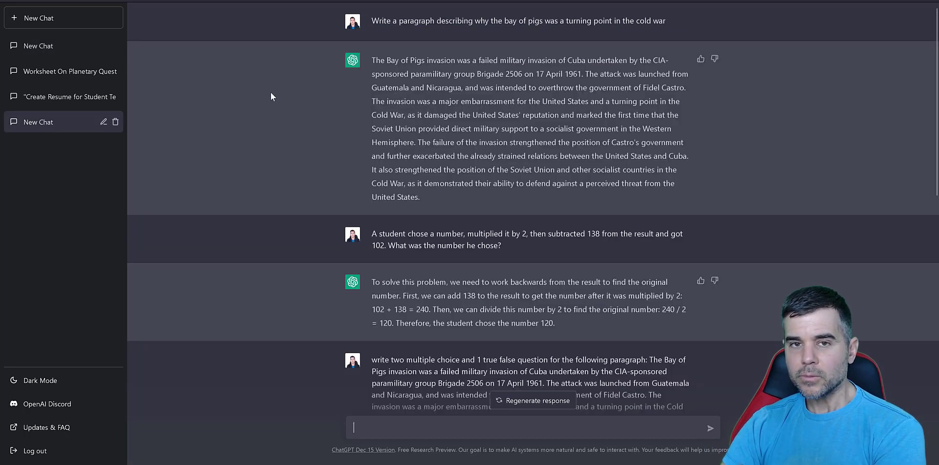